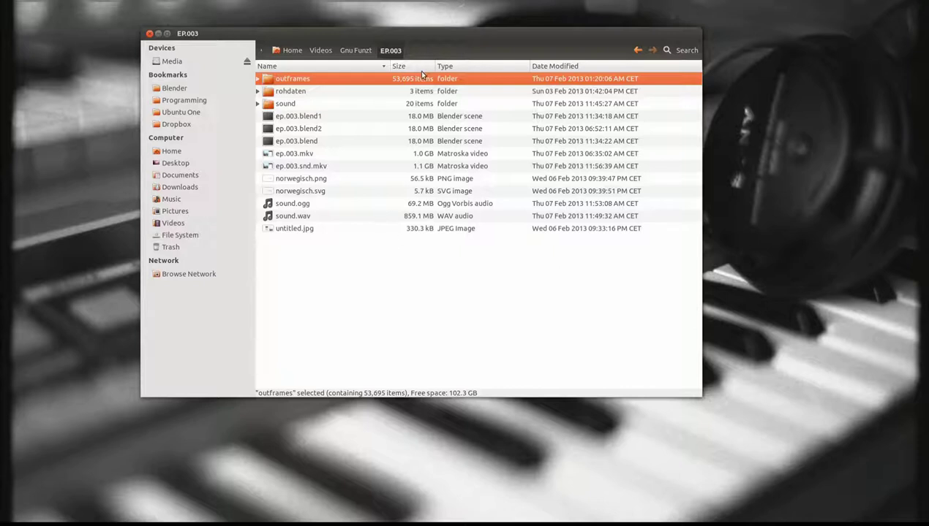
- Open a terminal in the EP.003 folder, move it left and widen it
right_click(370, 342)
left_click(433, 358)
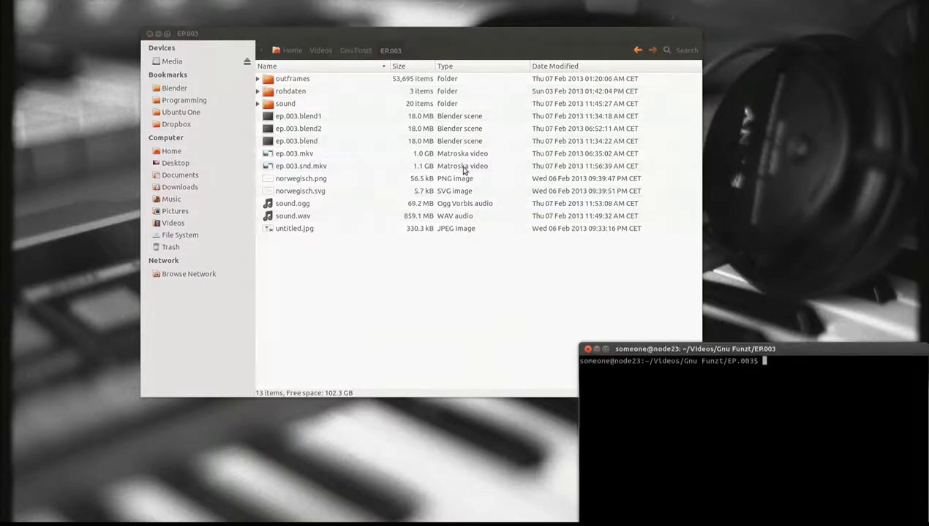
left_click_drag(667, 349, 227, 277)
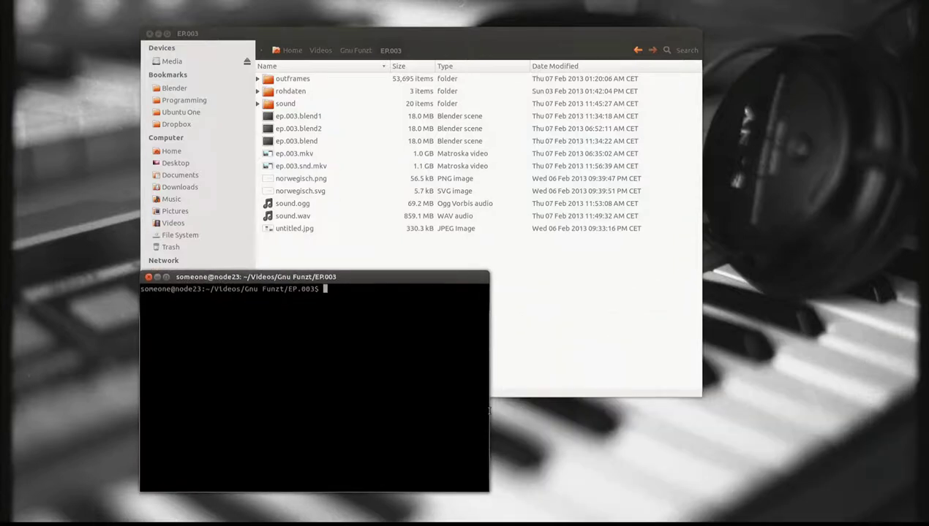
left_click_drag(489, 409, 828, 410)
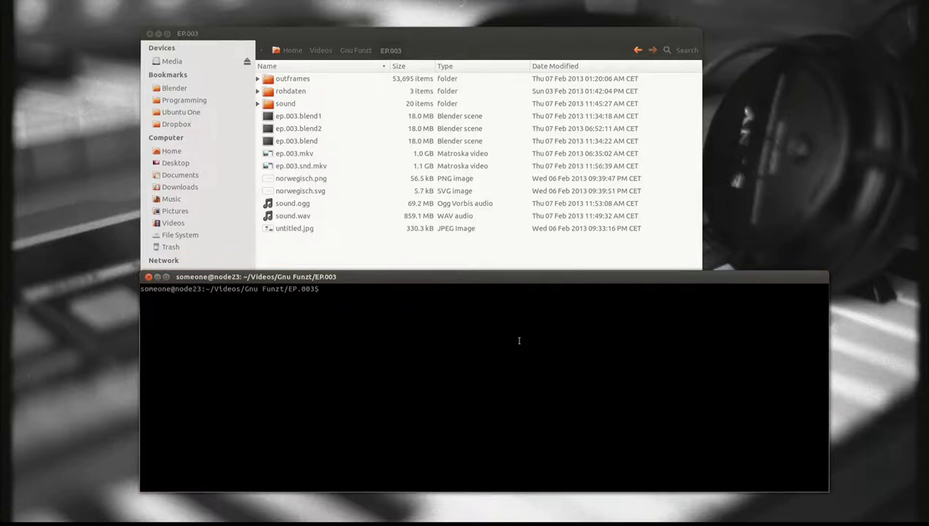
- Recall the x264 command, change output 1test.mkv to test.mkv, and run the encode
key("ctrl+r")
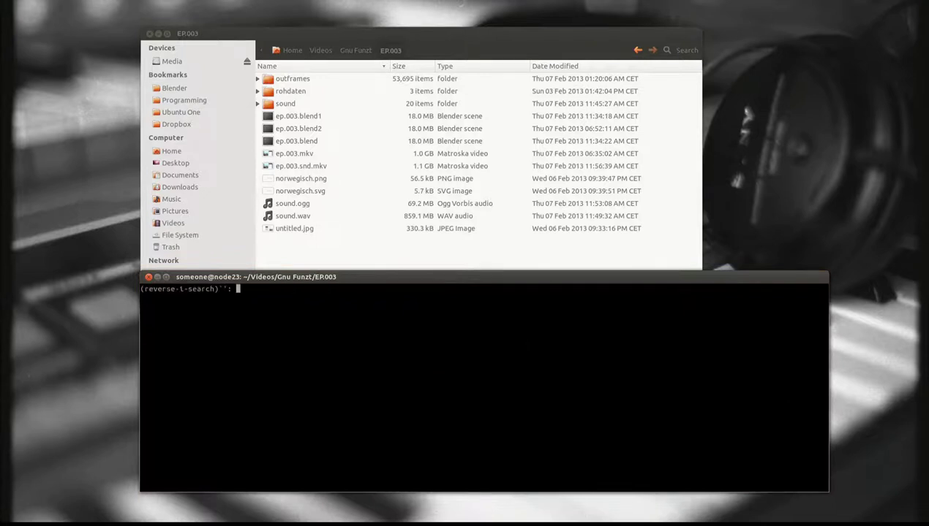
type("x264")
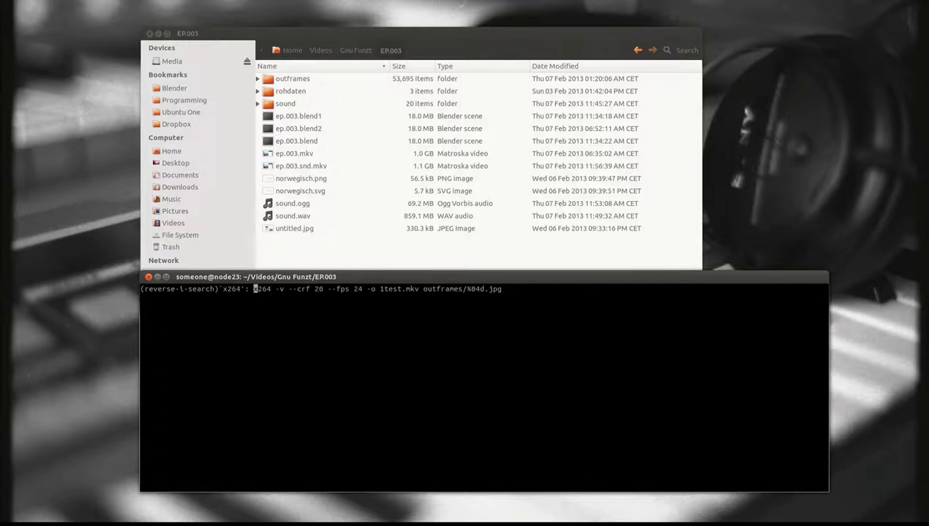
key("End")
key("Left")
key("Left")
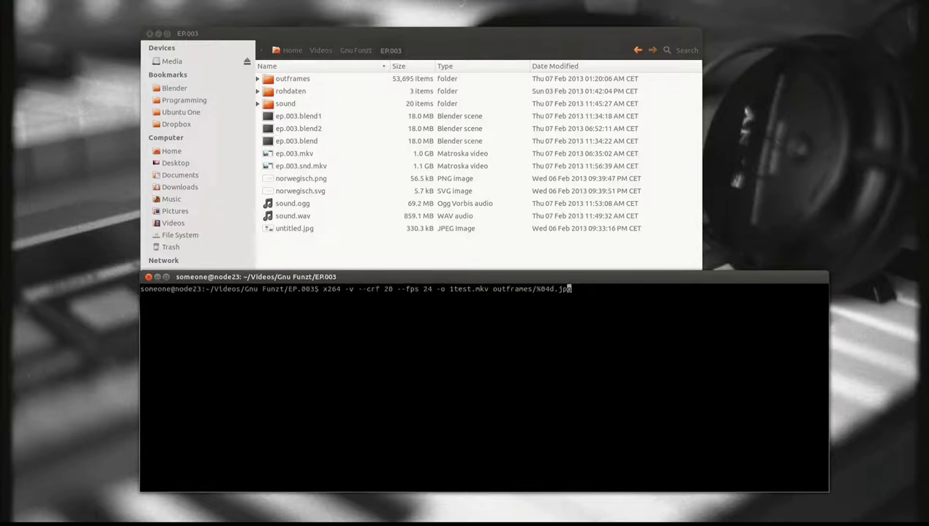
key("Left")
key("Left")
key("Left")
key("Left")
key("Left")
key("Left")
key("Left")
key("Left")
key("Left")
key("Left")
key("Left")
key("Left")
key("Left")
key("Left")
key("Right")
key("Right")
key("Right")
key("Right")
key("Right")
key("Right")
key("Right")
key("Right")
key("Right")
key("Right")
key("Right")
key("Right")
key("Right")
key("Right")
key("Right")
key("Right")
key("Right")
key("Right")
key("Right")
key("Left")
key("Left")
key("Left")
key("Left")
key("Left")
key("Delete")
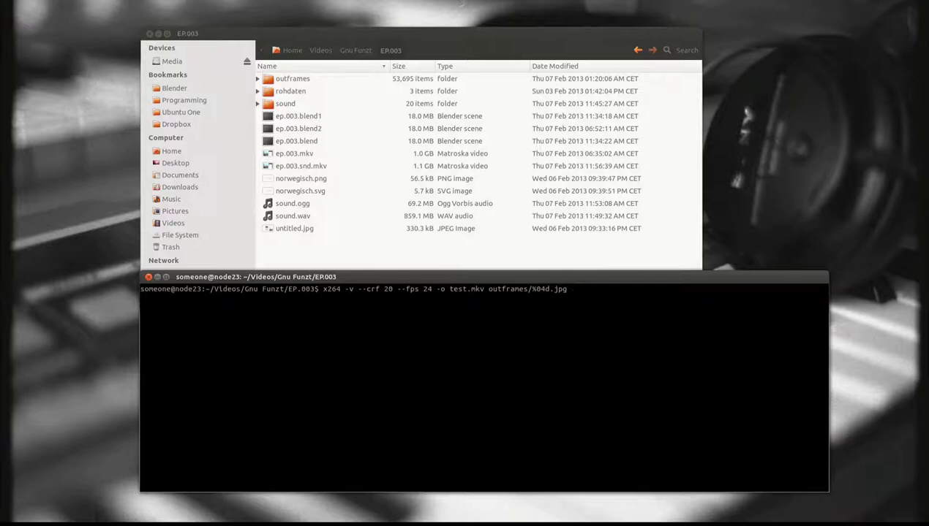
key("Left")
key("Left")
key("Left")
key("Left")
key("Left")
key("Left")
key("Left")
key("Right")
key("Right")
key("Return")
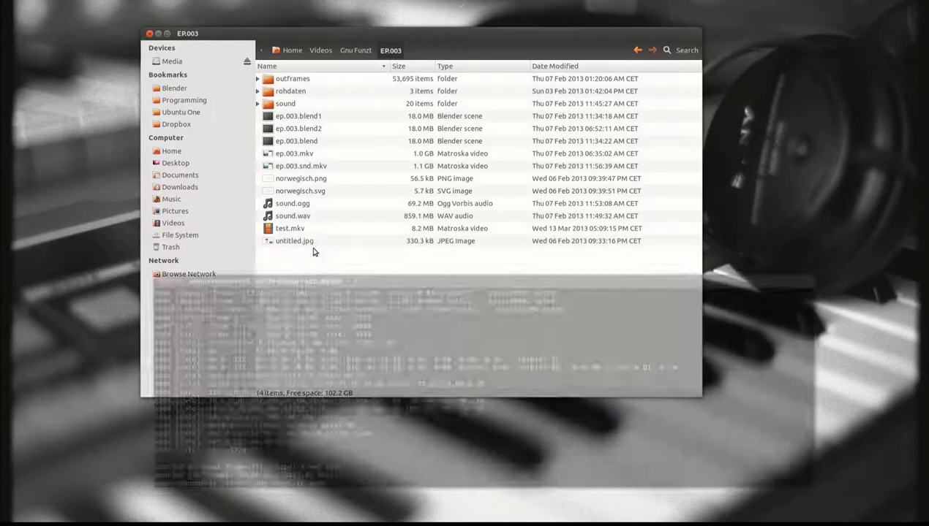
- Close the terminal and permanently delete test.mkv
left_click(307, 231)
key("shift+Delete")
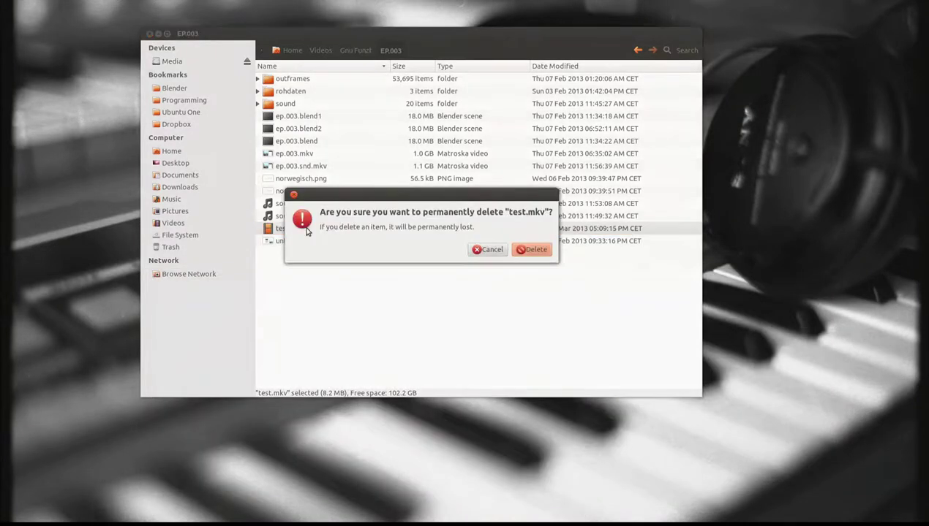
left_click(532, 249)
- Skim ep.003.mkv at about 2:27 and 10:03, quit the player, then open ep.003.blend
double_click(301, 155)
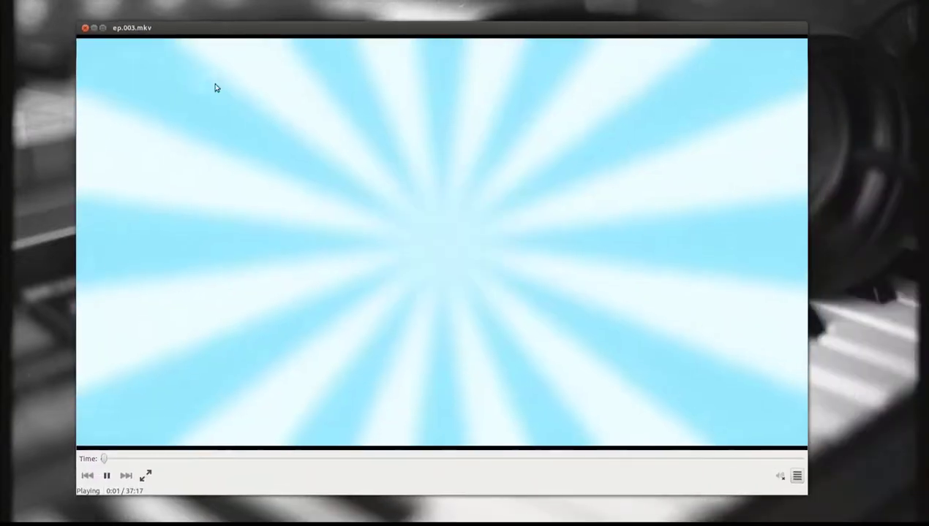
left_click(149, 459)
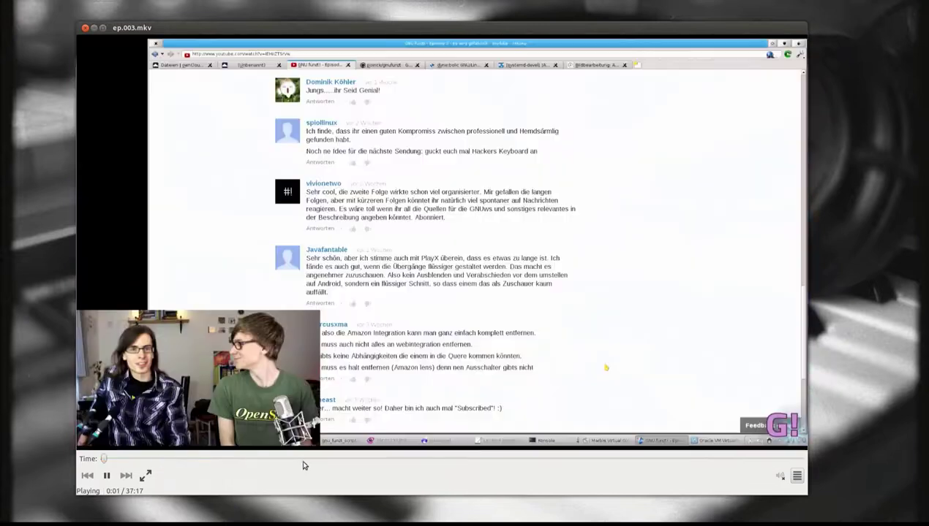
left_click(291, 459)
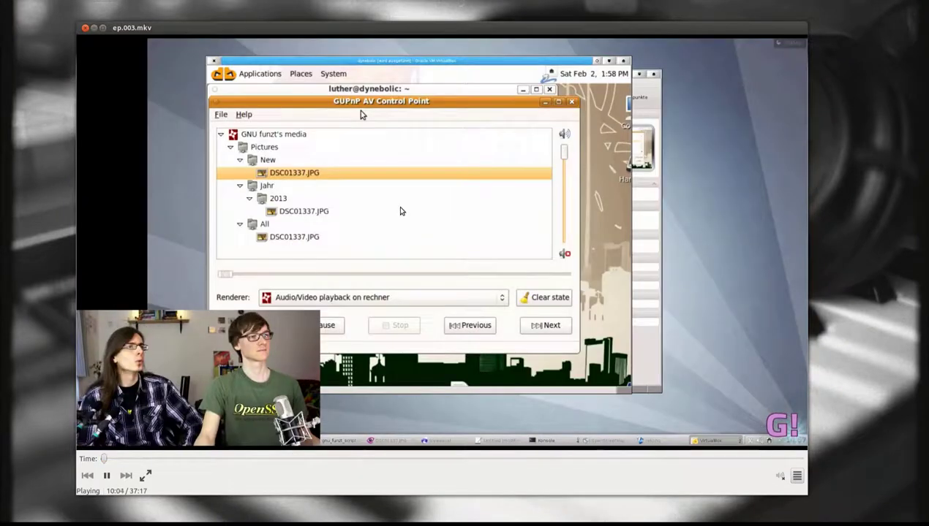
key("ctrl+q")
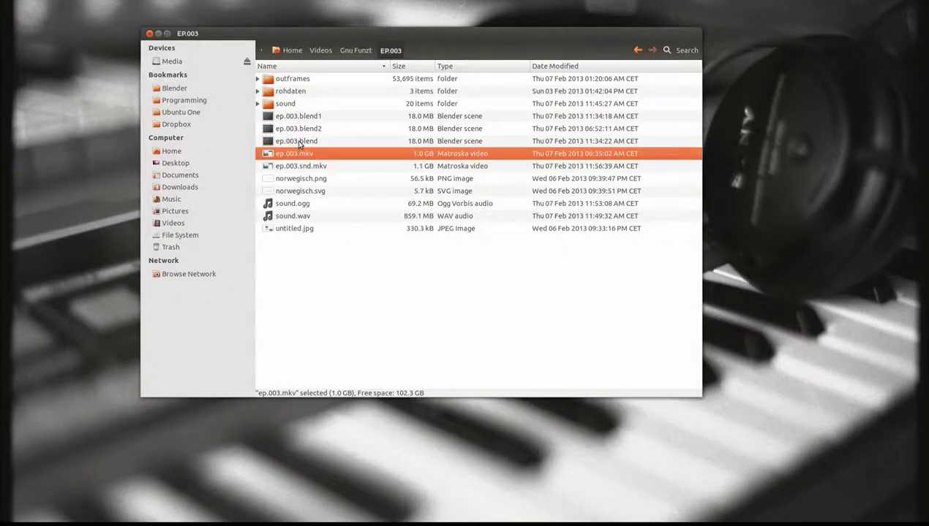
double_click(298, 142)
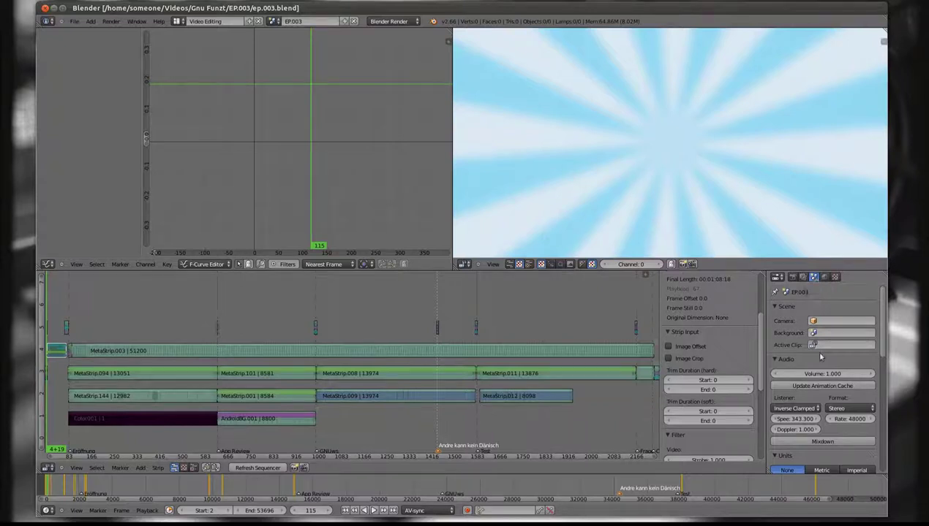
- Scroll the Scene properties to the Audio panel's mixdown settings
scroll(820, 390, "down", 2)
scroll(820, 390, "down", 2)
scroll(821, 389, "down", 1)
scroll(821, 389, "up", 1)
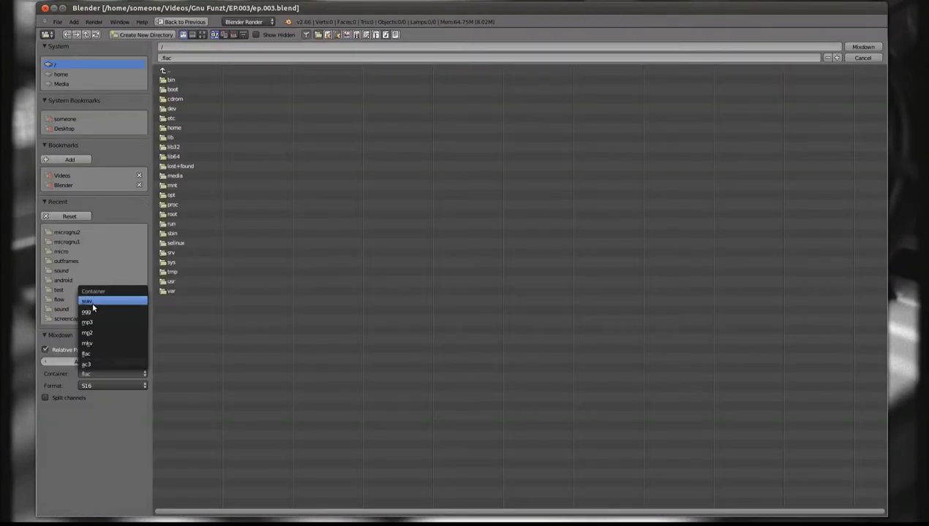
- Set the mixdown container to WAV and review the sample formats without changing them
left_click(92, 301)
left_click(94, 380)
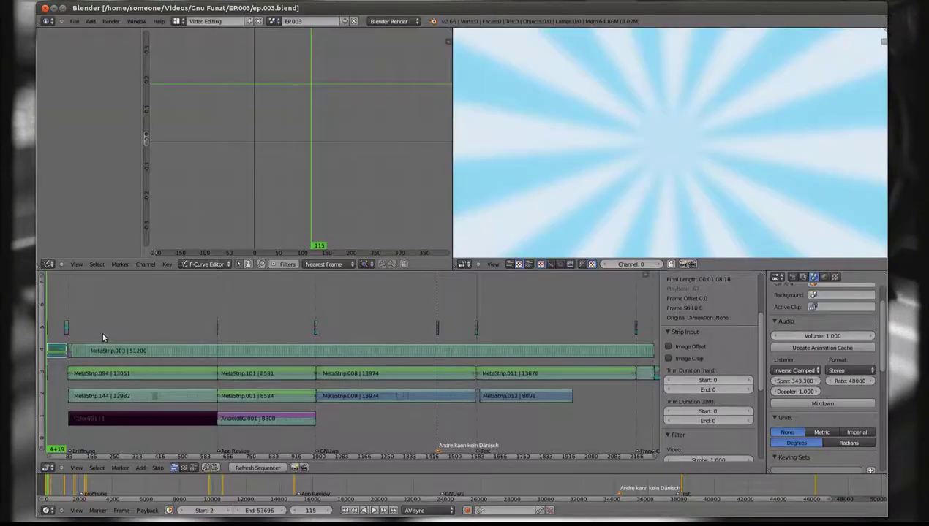
left_click(102, 331)
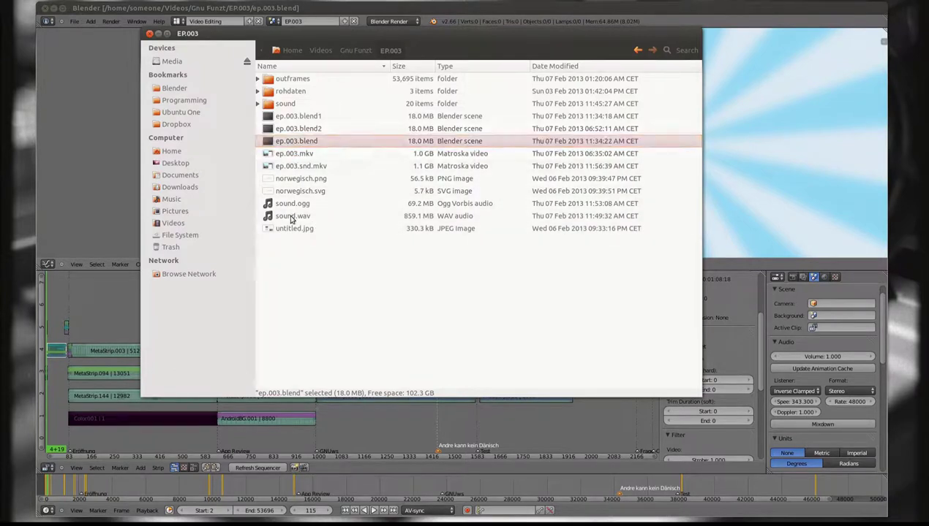
- Briefly play sound.wav in Totem, close it, and bring up sound.wav's context menu
double_click(291, 216)
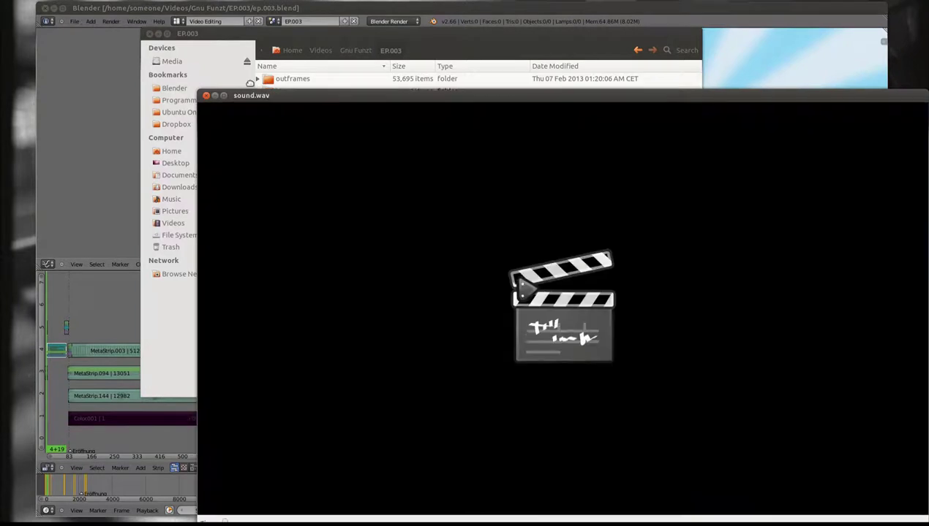
left_click_drag(261, 100, 187, 29)
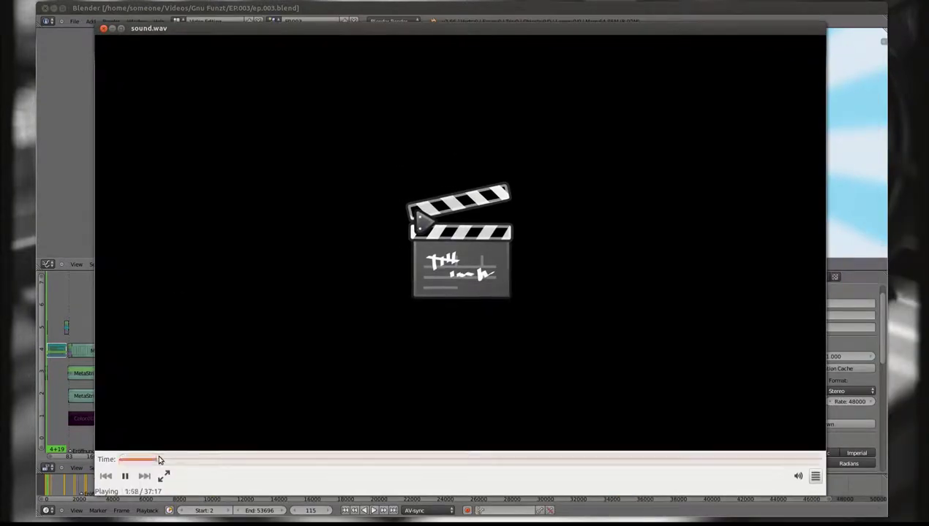
left_click(103, 27)
right_click(296, 218)
- Open sound.wav in Audacity and check the waveform at the end, 4:51 and 8:14
left_click(341, 251)
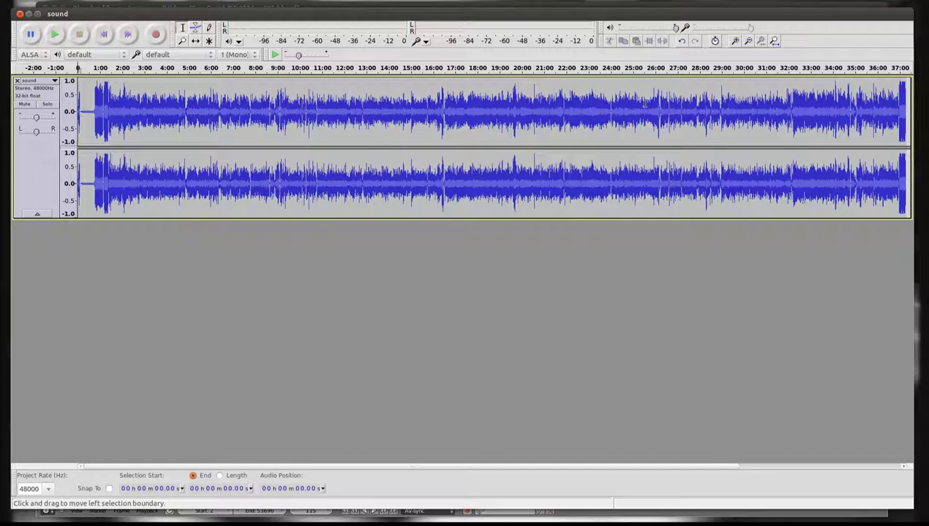
left_click(897, 109)
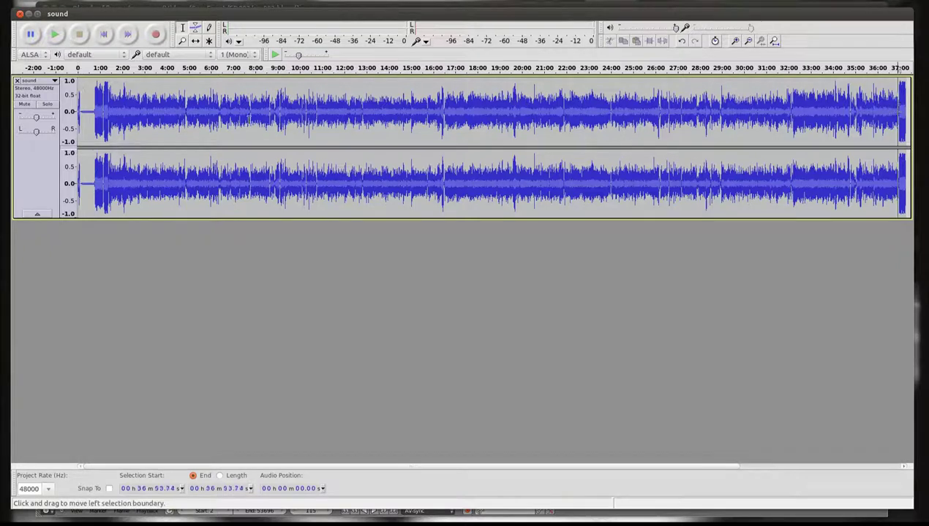
left_click(186, 115)
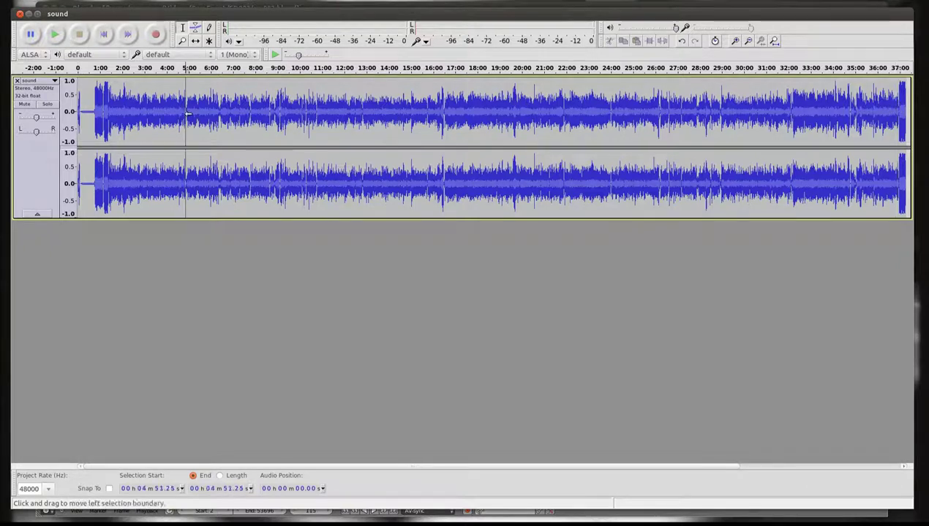
left_click(262, 111)
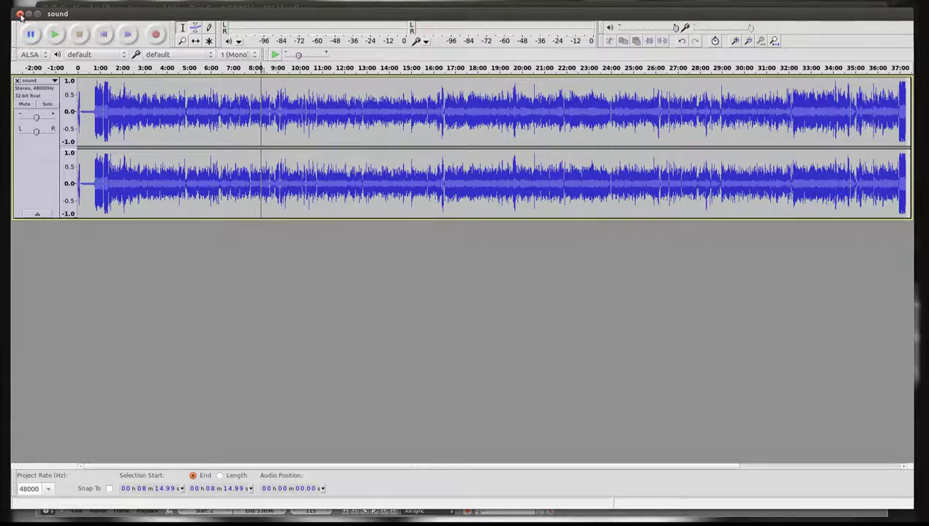
- Close Audacity without saving changes and reselect sound.wav
left_click(20, 14)
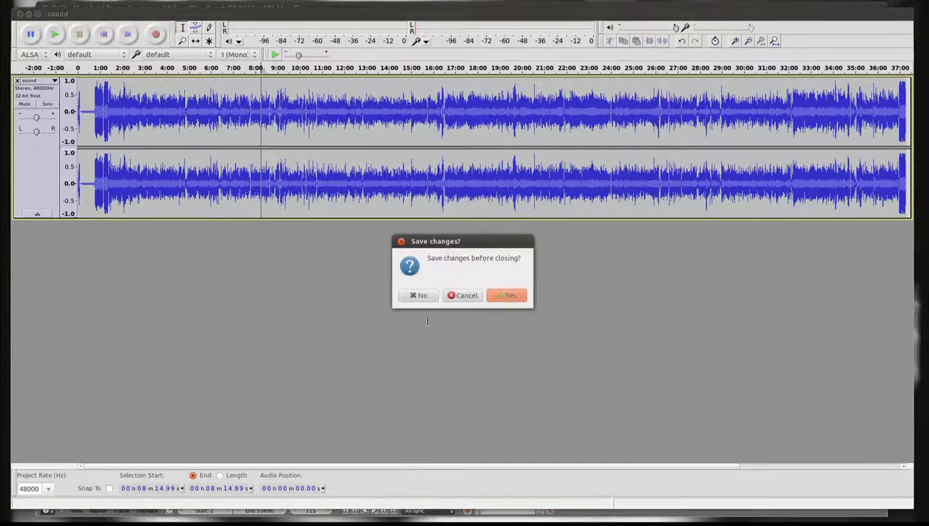
left_click(423, 296)
left_click(296, 219)
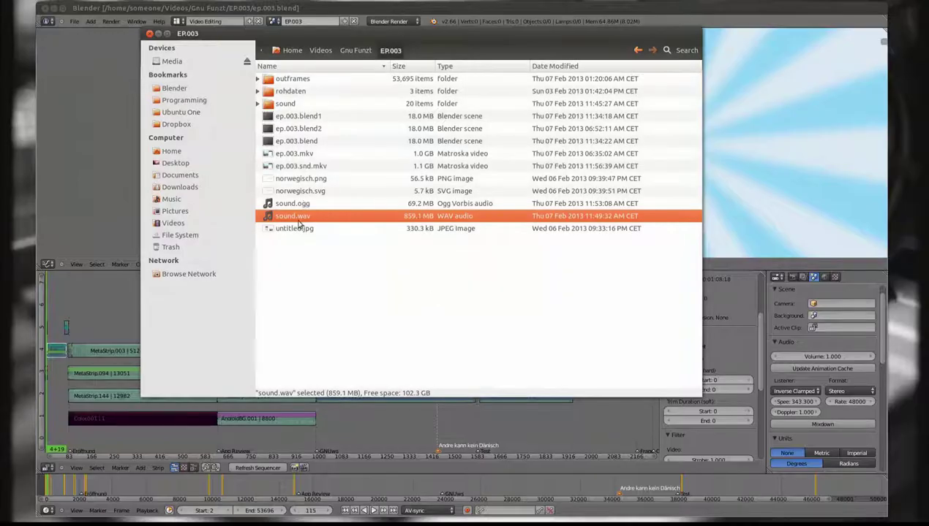
- Open a new terminal, browse history for the x264 encode command, then close the terminal
left_click(365, 278)
key("ctrl+alt+t")
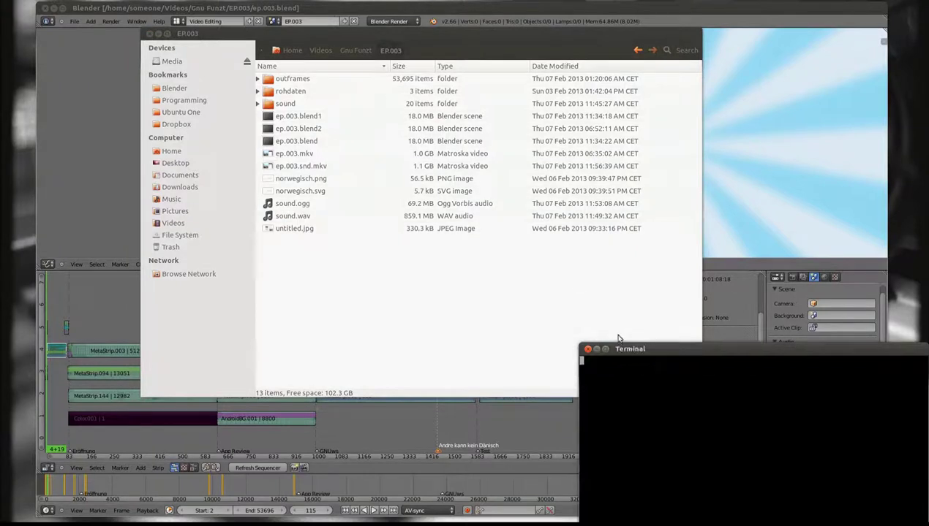
left_click_drag(642, 348, 400, 259)
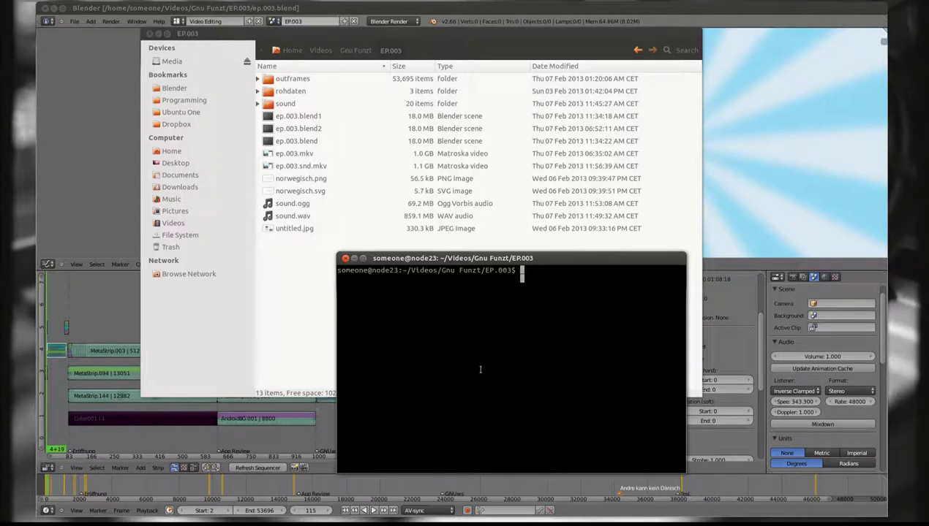
key("Up")
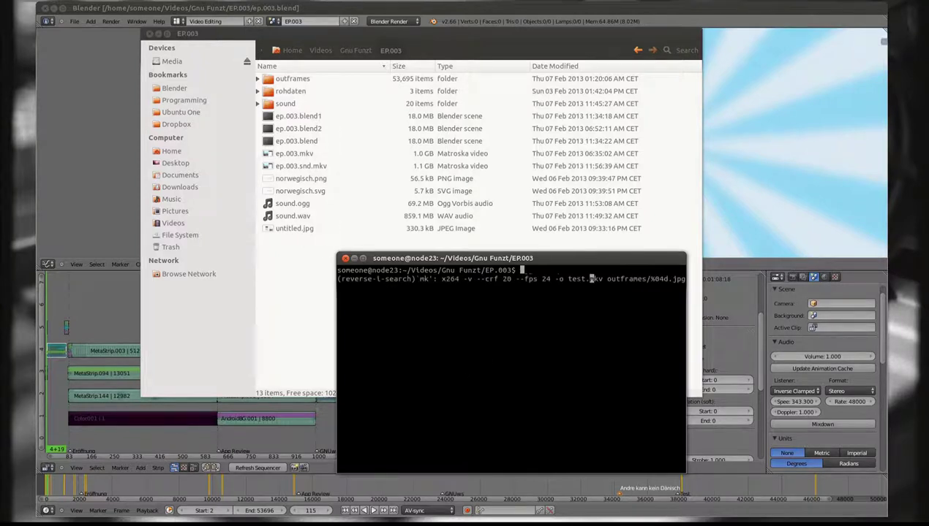
key("Down")
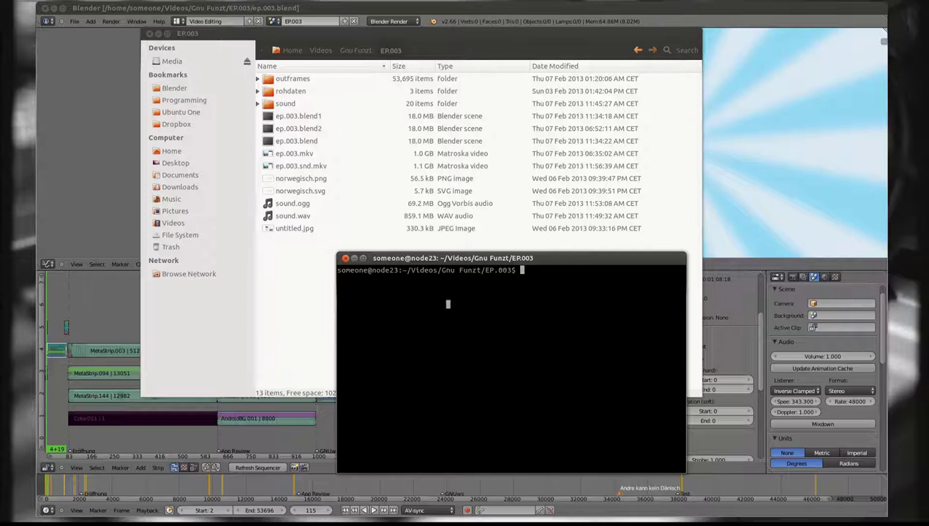
key("ctrl+d")
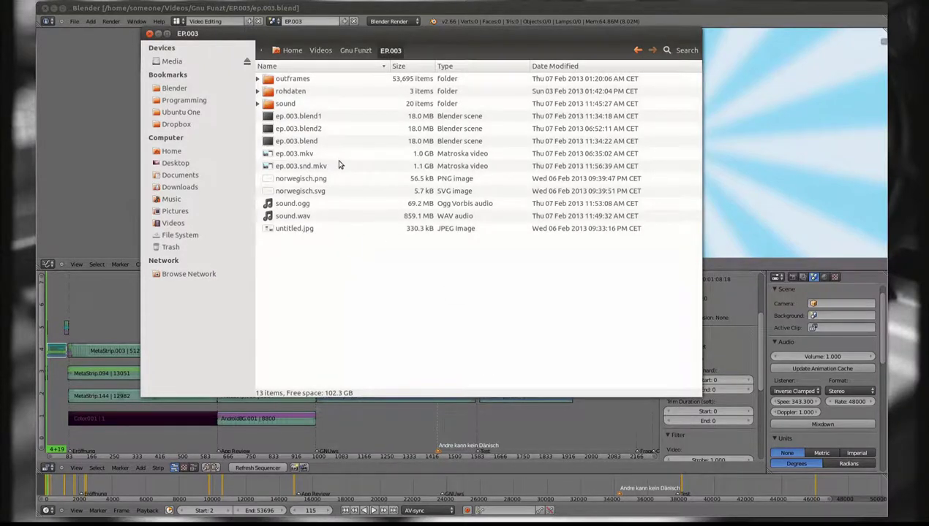
- Preview ep.003.snd.mkv in Totem, quit it, and minimize Blender
left_click(309, 167)
double_click(308, 167)
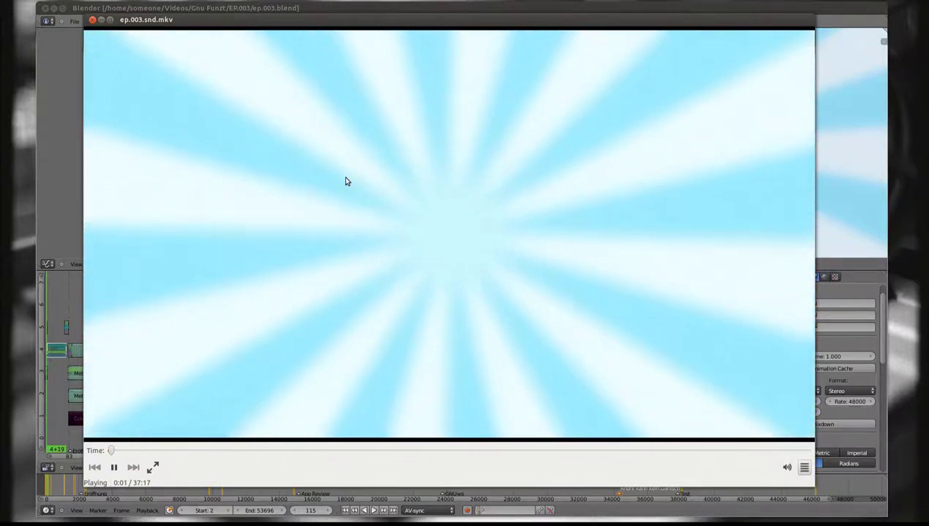
key("ctrl+q")
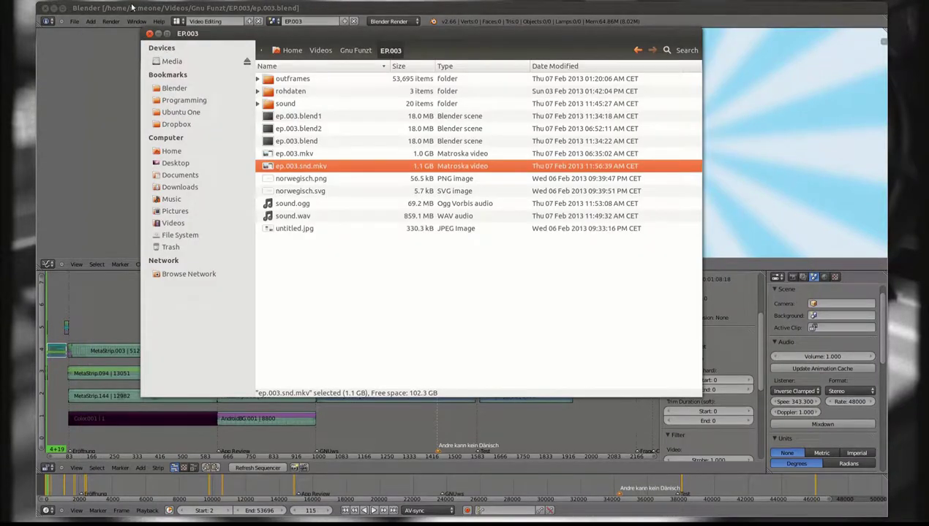
left_click(133, 10)
left_click(45, 7)
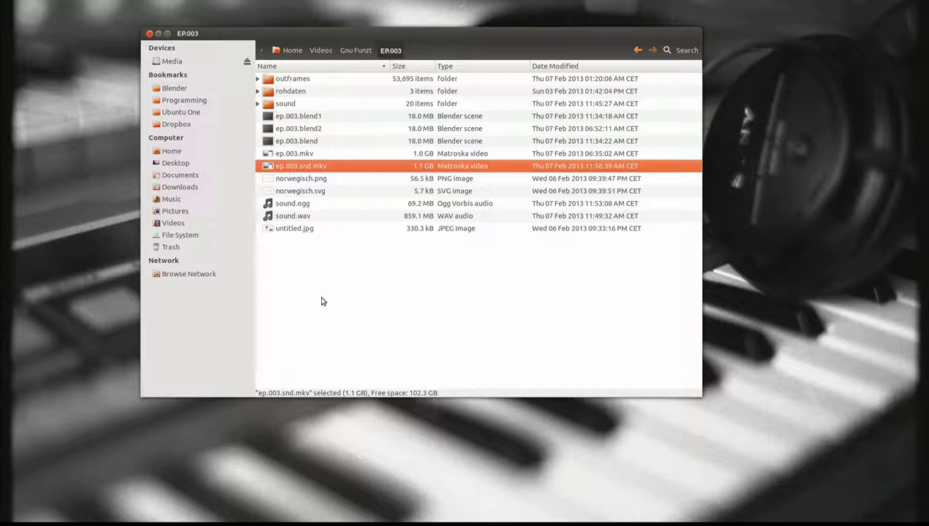
- Navigate Home › Blender › gnufunzt › android and open android.blend
left_click(290, 51)
double_click(295, 79)
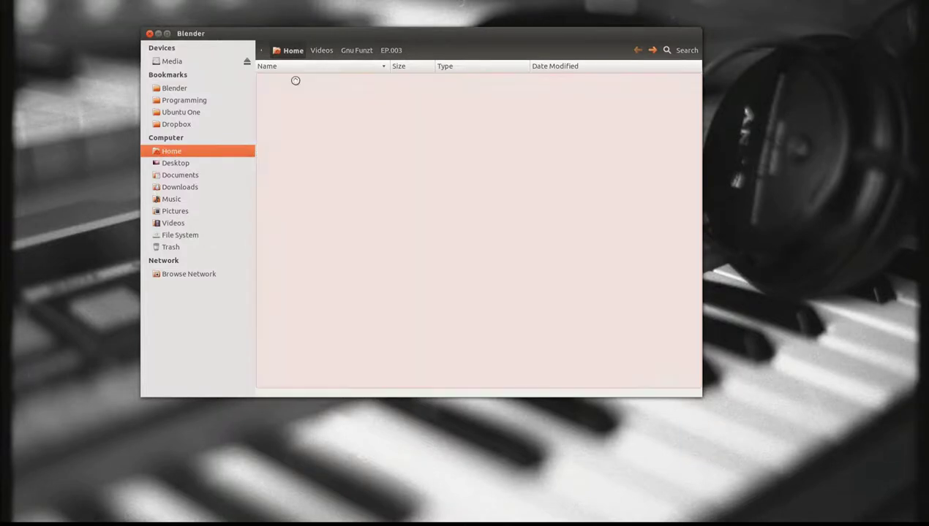
left_click(298, 329)
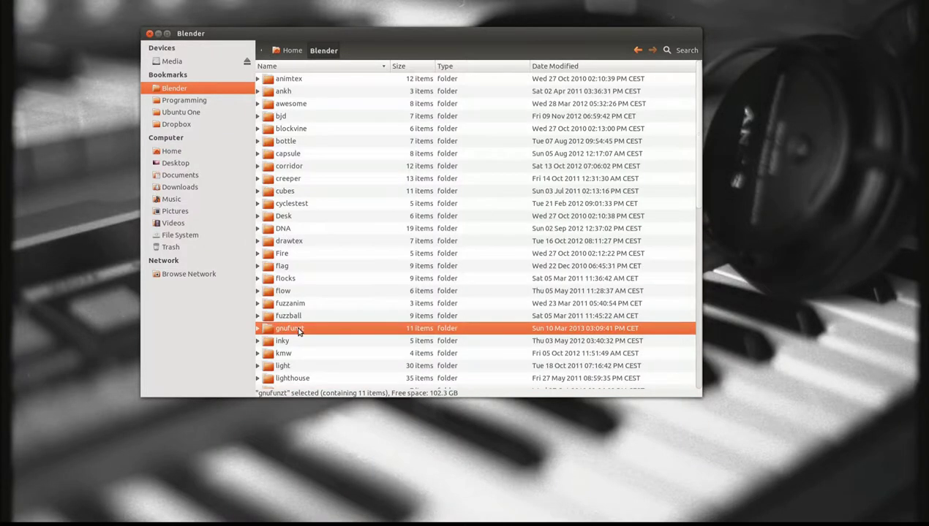
double_click(298, 331)
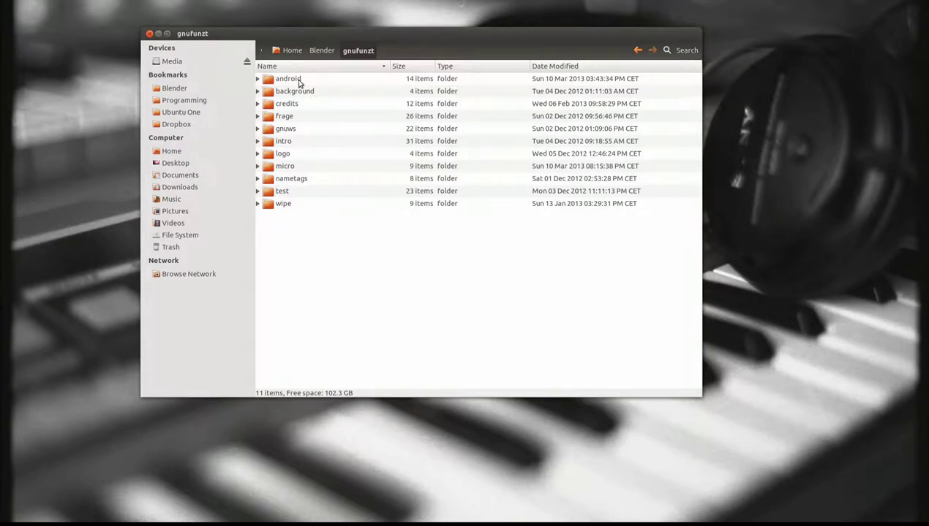
double_click(296, 79)
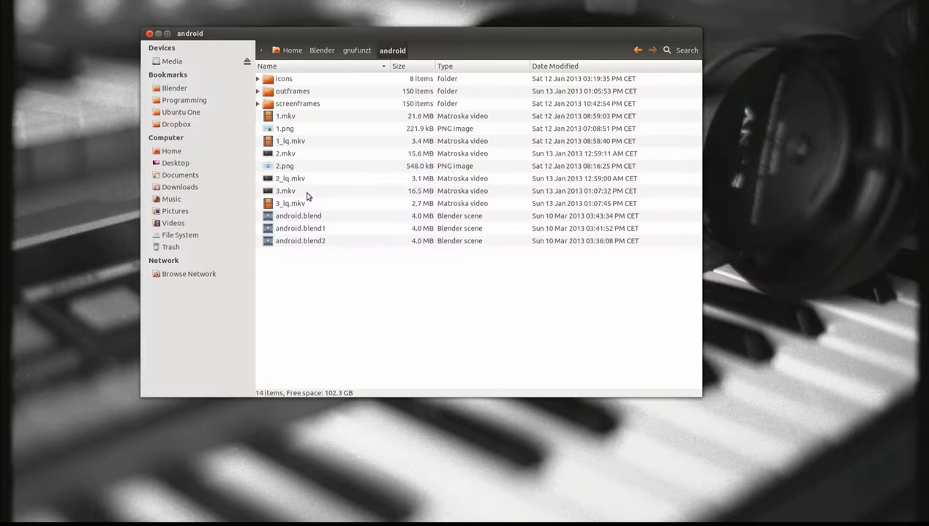
double_click(299, 216)
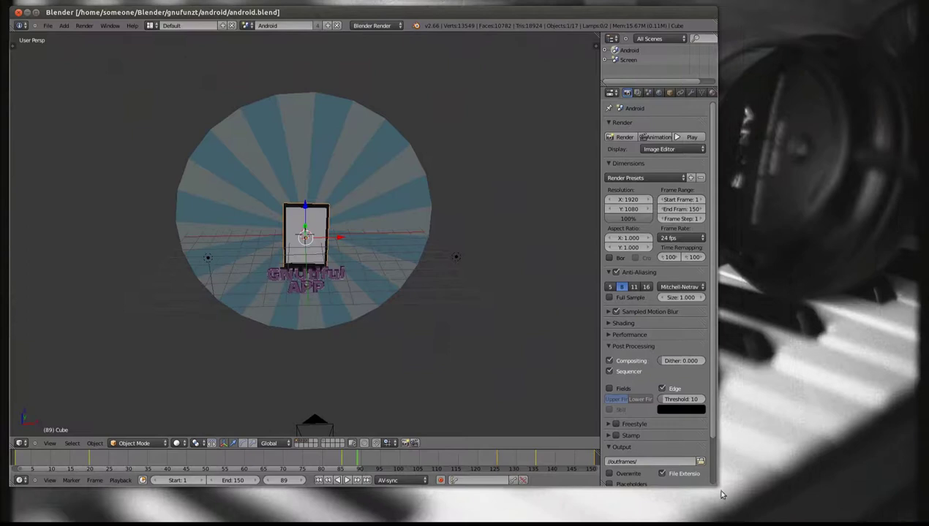
- Enlarge Blender, orbit the phone view, rewind to the first frame and play the animation
left_click_drag(720, 496, 784, 493)
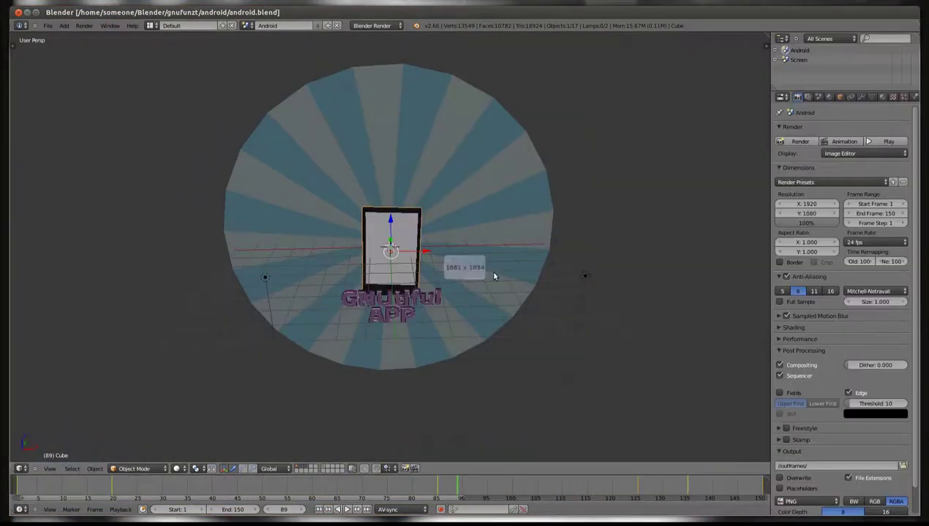
middle_click_drag(434, 331, 417, 323)
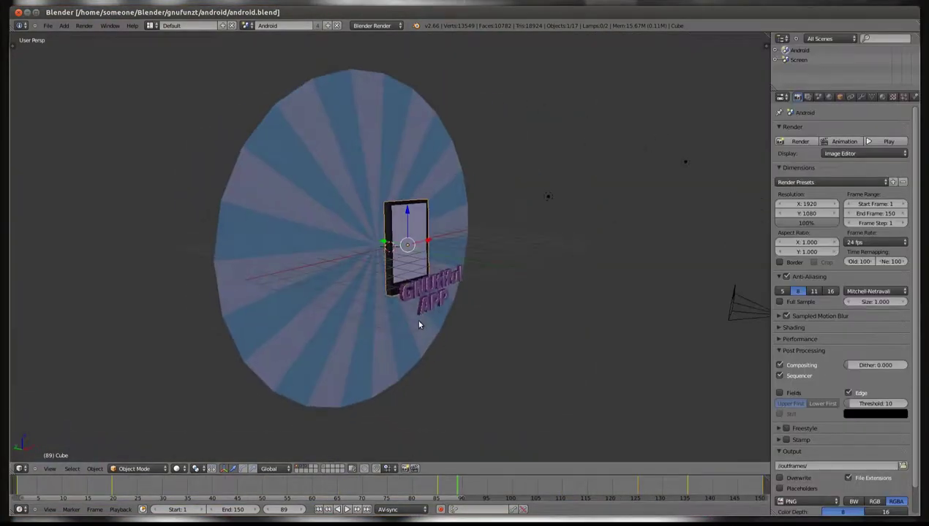
left_click(320, 510)
key("alt+a")
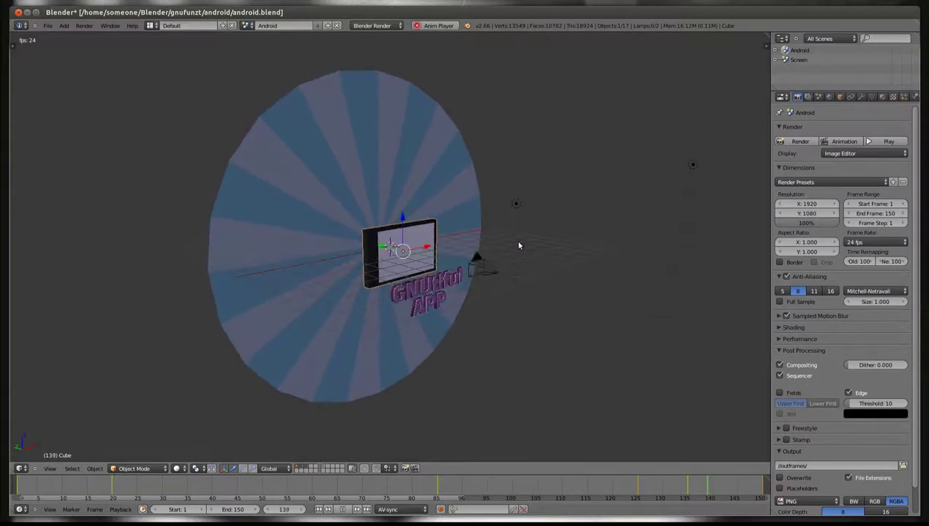
- Stop playback and orbit until the phone is centred with the scene camera in view
key("Escape")
mouse_move(620, 255)
middle_mouse_down()
mouse_move(327, 228)
mouse_move(381, 244)
mouse_move(416, 240)
middle_mouse_up()
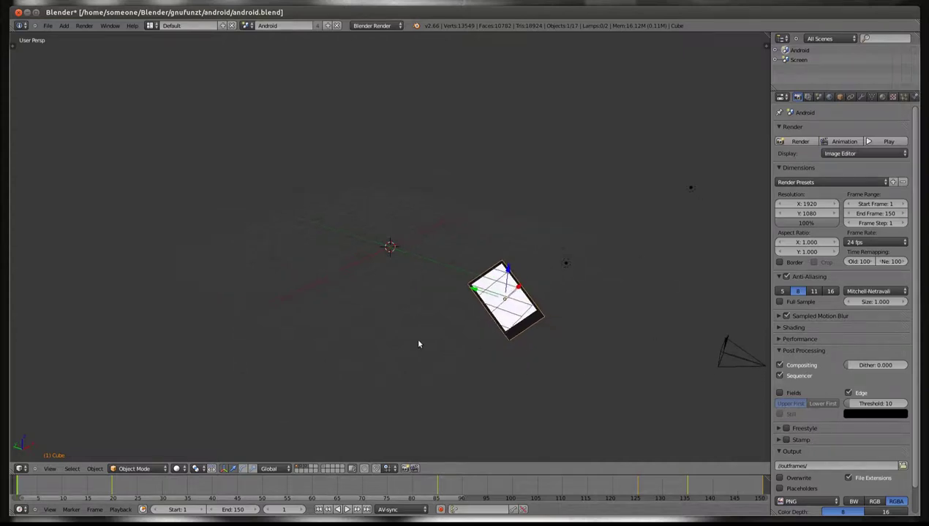
mouse_move(549, 380)
middle_mouse_down()
mouse_move(478, 363)
mouse_move(438, 370)
middle_mouse_up()
mouse_move(454, 255)
middle_mouse_down()
mouse_move(437, 311)
mouse_move(488, 320)
middle_mouse_up()
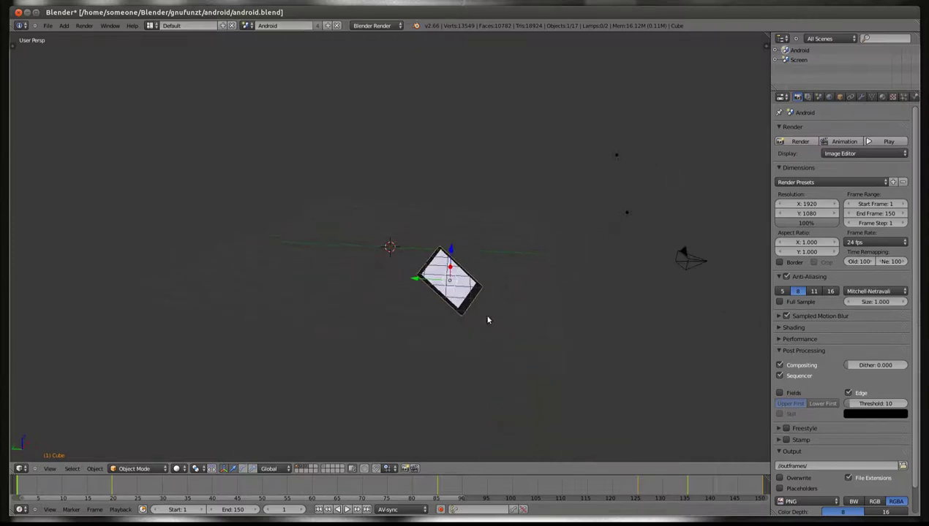
- Scrub through frames 33–37, select the striped disc, and play on to frame 87
left_click_drag(22, 486, 198, 486)
middle_click_drag(614, 321, 509, 318)
right_click(423, 221)
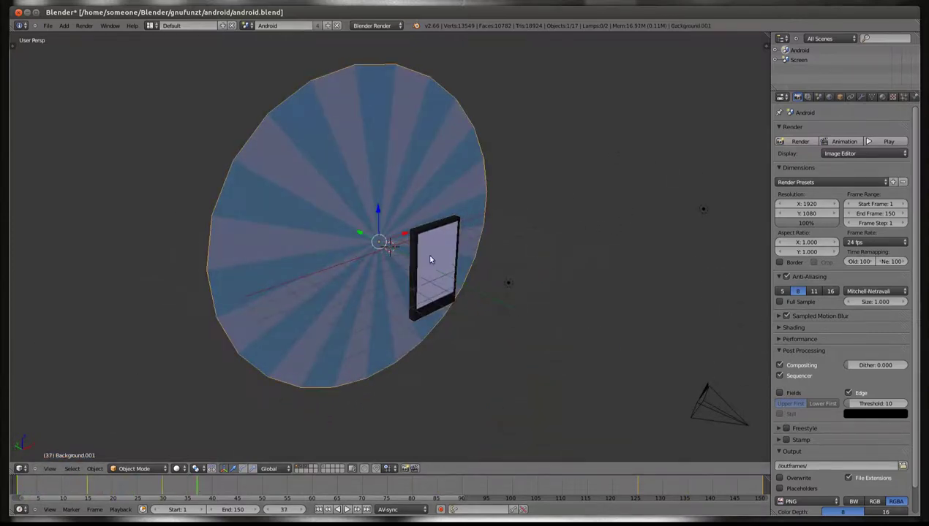
mouse_move(429, 259)
middle_mouse_down()
mouse_move(380, 363)
mouse_move(331, 367)
mouse_move(357, 370)
middle_mouse_up()
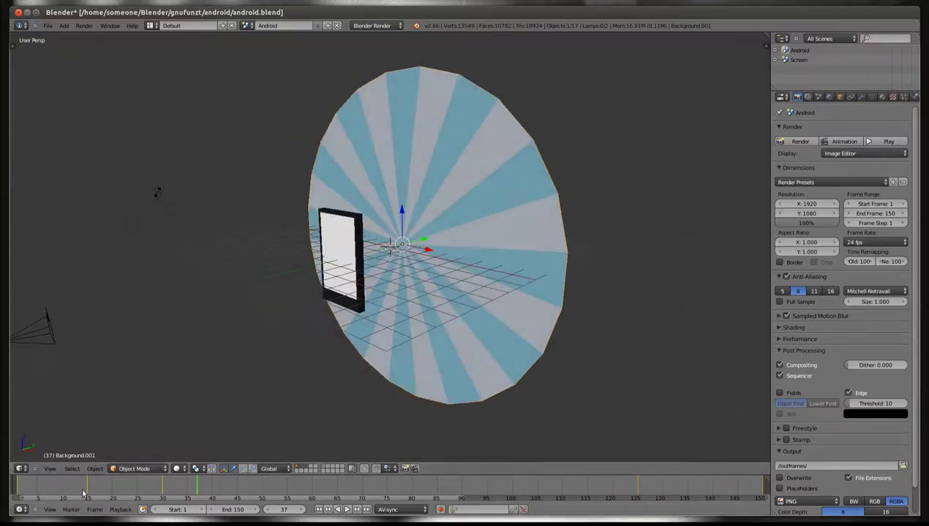
mouse_move(84, 495)
left_mouse_down()
mouse_move(536, 486)
mouse_move(259, 502)
left_mouse_up()
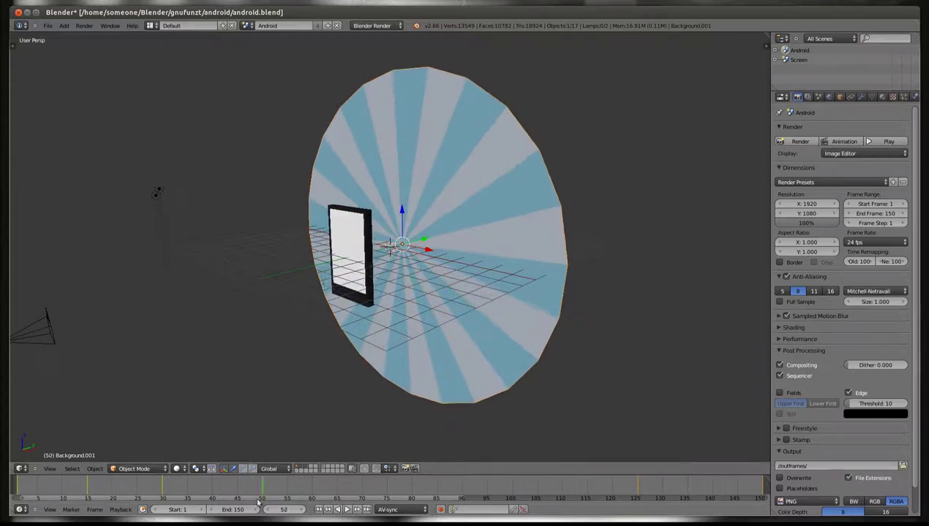
key("alt+a")
scroll(438, 322, "up", 10)
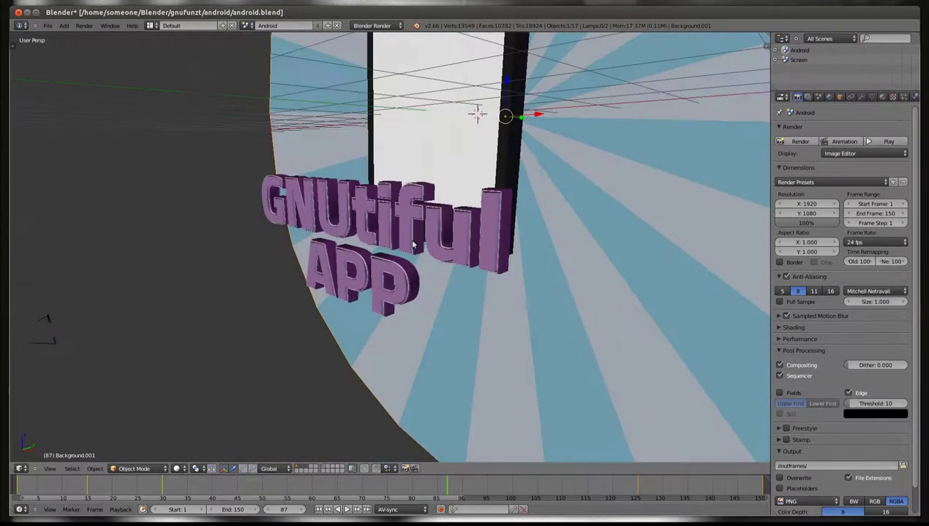
- Select the GNUtiful APP text objects and frame the view on them
right_click(374, 287)
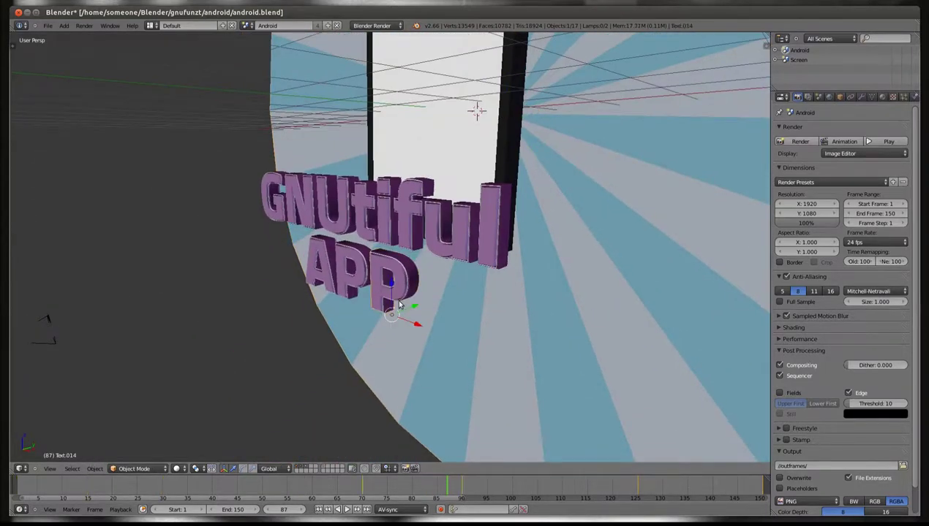
mouse_move(396, 299)
middle_mouse_down()
mouse_move(393, 254)
mouse_move(357, 265)
middle_mouse_up()
right_click(358, 262)
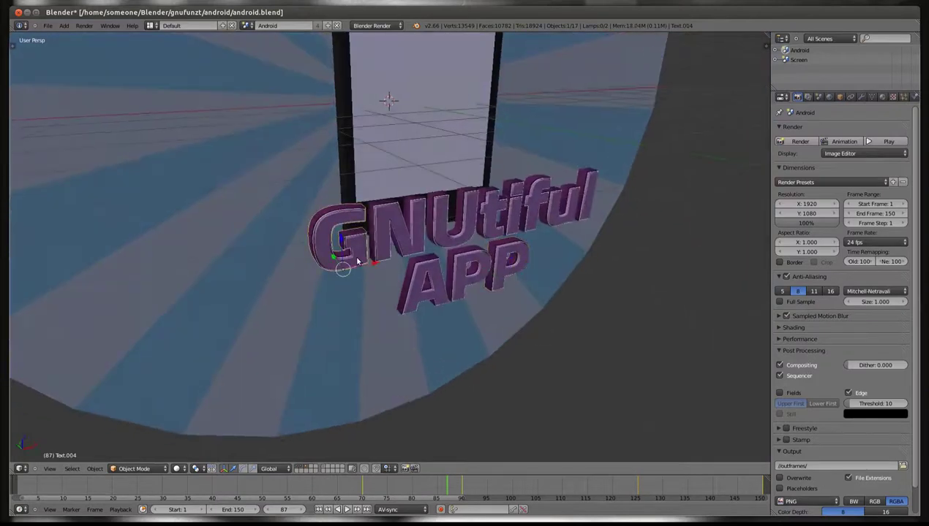
scroll(452, 249, "up", 2)
scroll(452, 249, "up", 5)
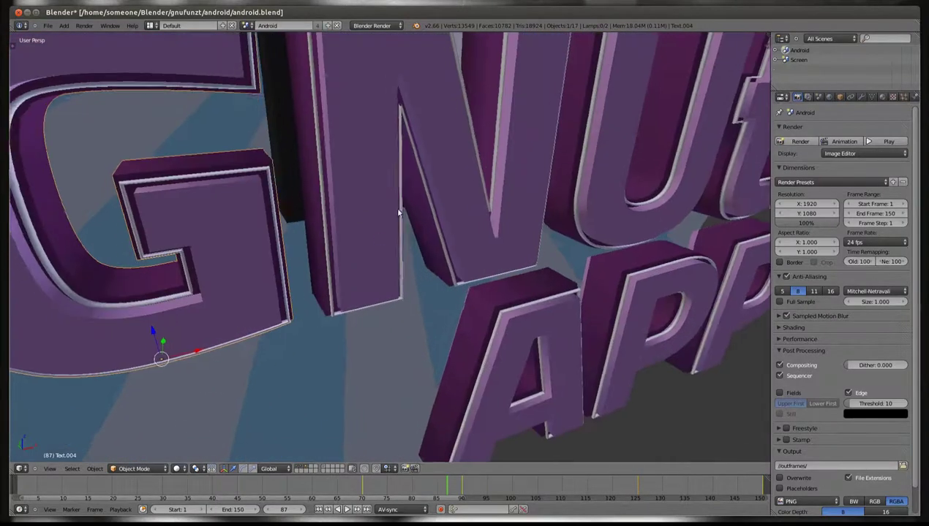
key("KP_Decimal")
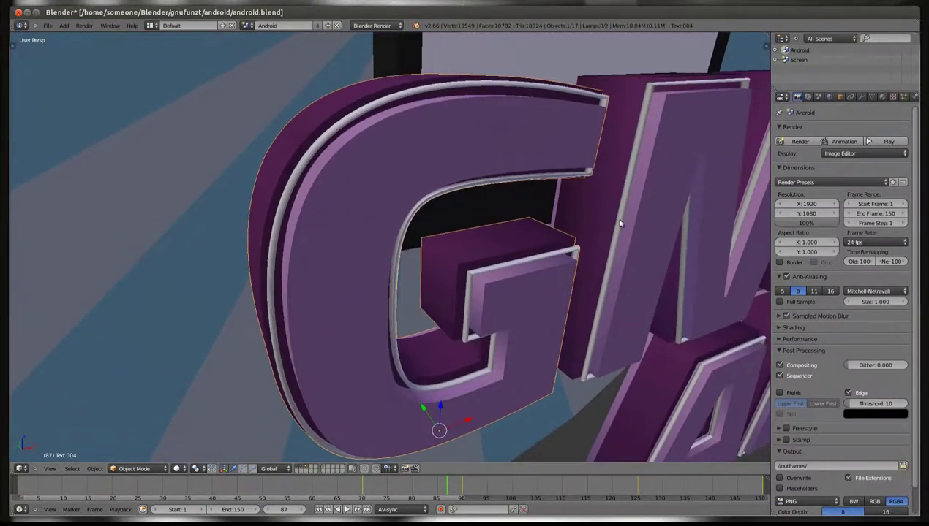
- Show only the title text's layer and inspect its font settings before returning to render settings
left_click(320, 466)
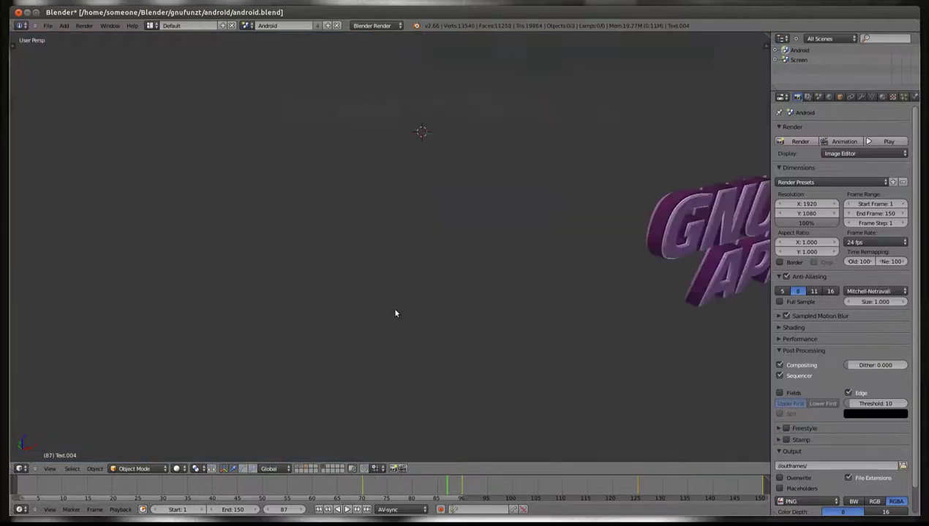
right_click(541, 234)
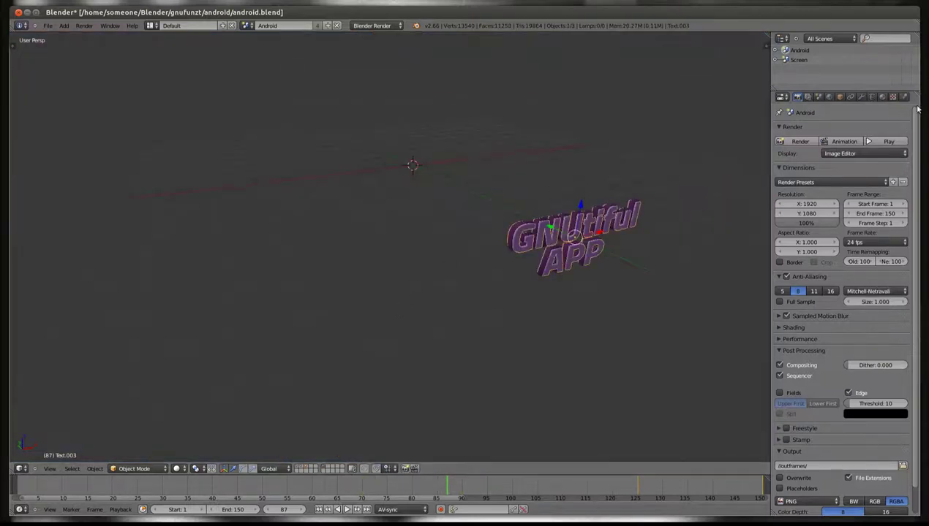
left_click(872, 97)
scroll(860, 322, "down", 1)
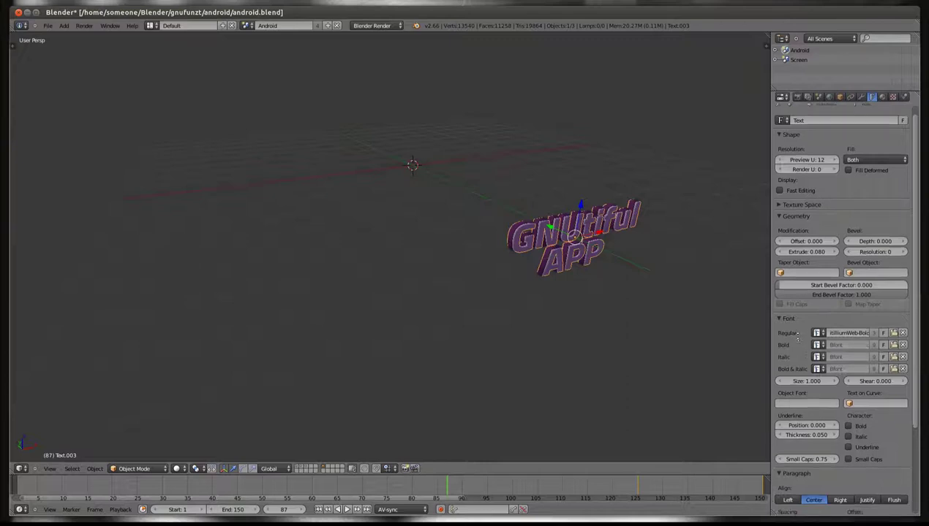
scroll(860, 323, "down", 1)
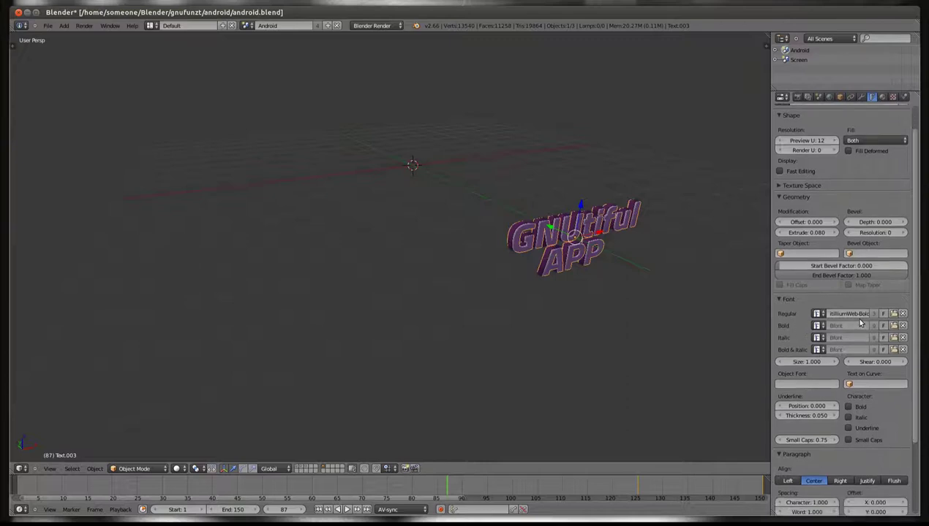
left_click(796, 97)
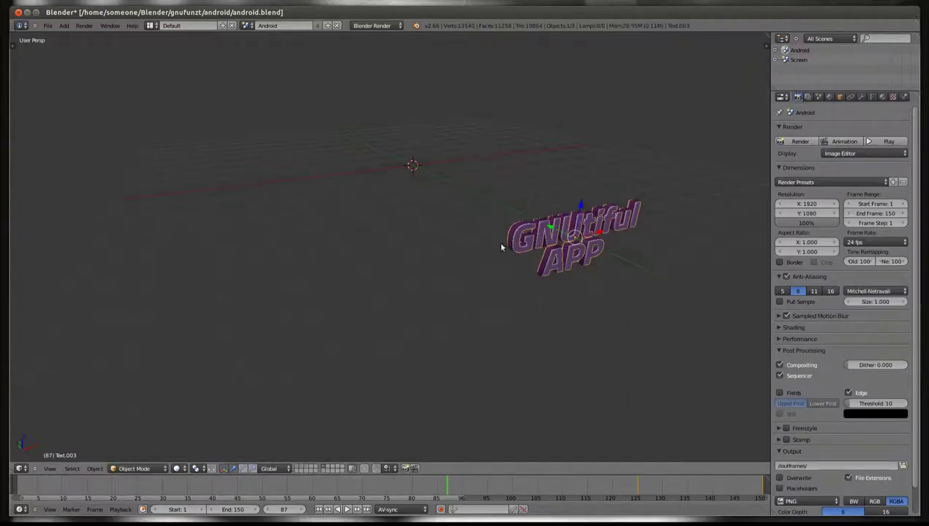
- Show the phone and text layers together, zoom in, and select the G letter
left_click(300, 469)
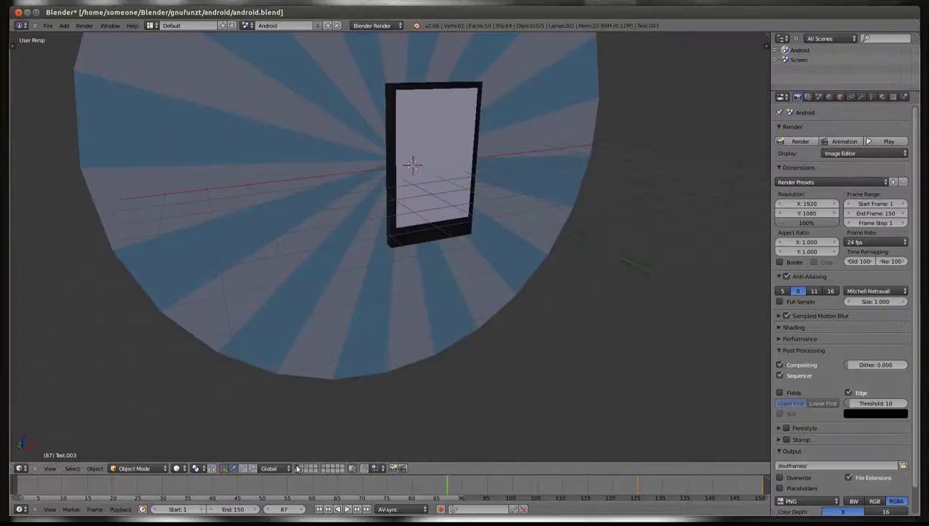
left_click(300, 468, "shift")
scroll(375, 280, "up", 5)
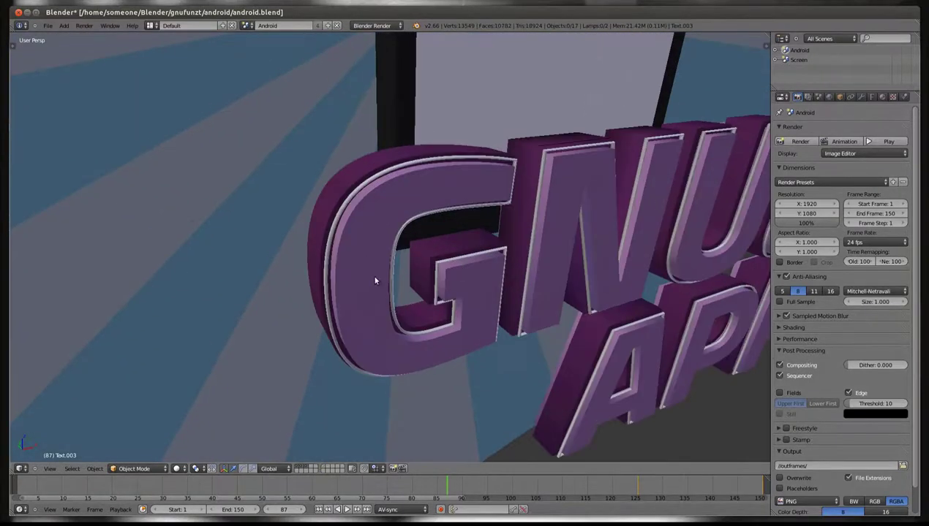
scroll(395, 266, "up", 2)
scroll(453, 199, "up", 2)
scroll(468, 211, "up", 2)
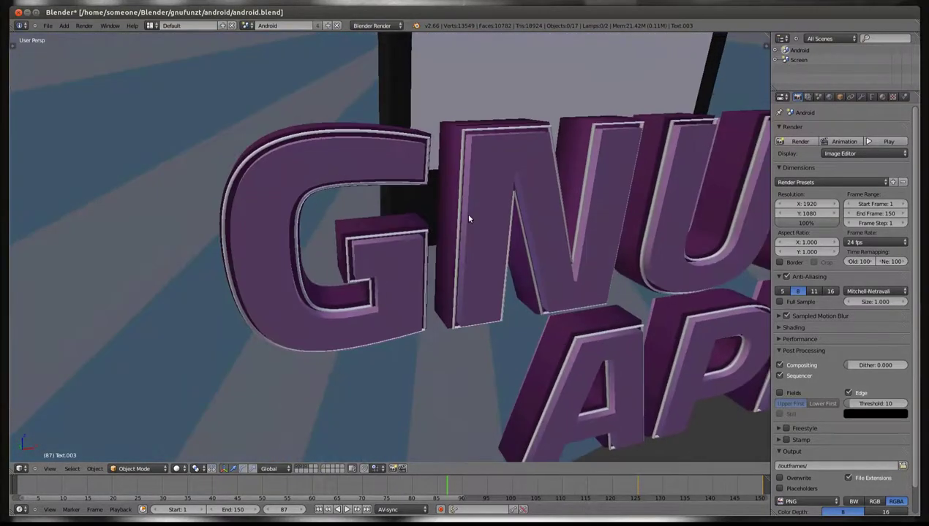
right_click(402, 136)
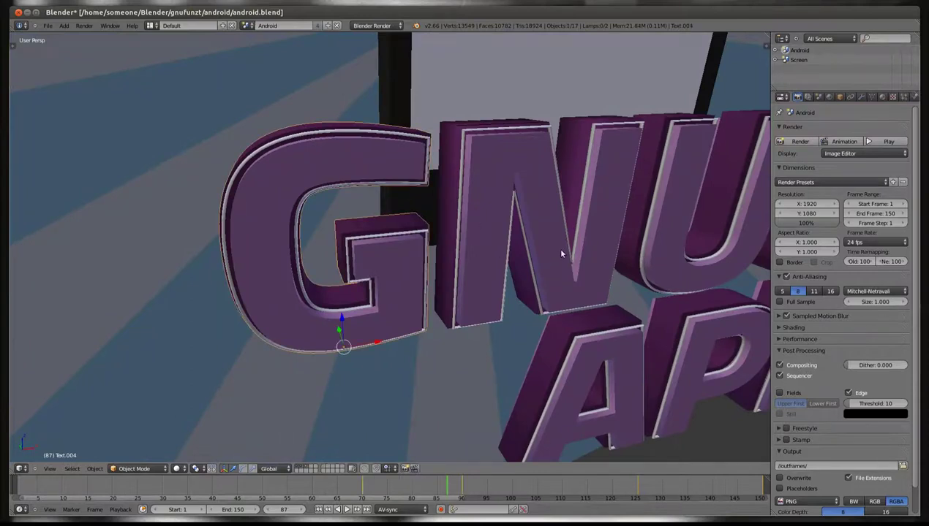
- Scrub the letters' fly-in to frame 80, then select the phone and view it near-front
mouse_move(447, 486)
left_mouse_down()
mouse_move(49, 489)
mouse_move(165, 489)
left_mouse_up()
mouse_move(194, 486)
left_mouse_down()
mouse_move(386, 486)
mouse_move(313, 485)
mouse_move(333, 498)
left_mouse_up()
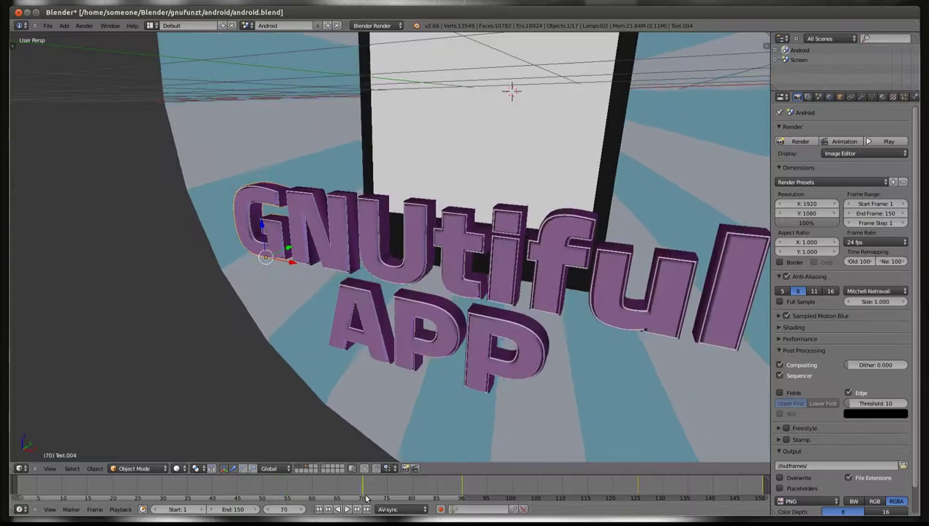
left_click_drag(333, 498, 412, 486)
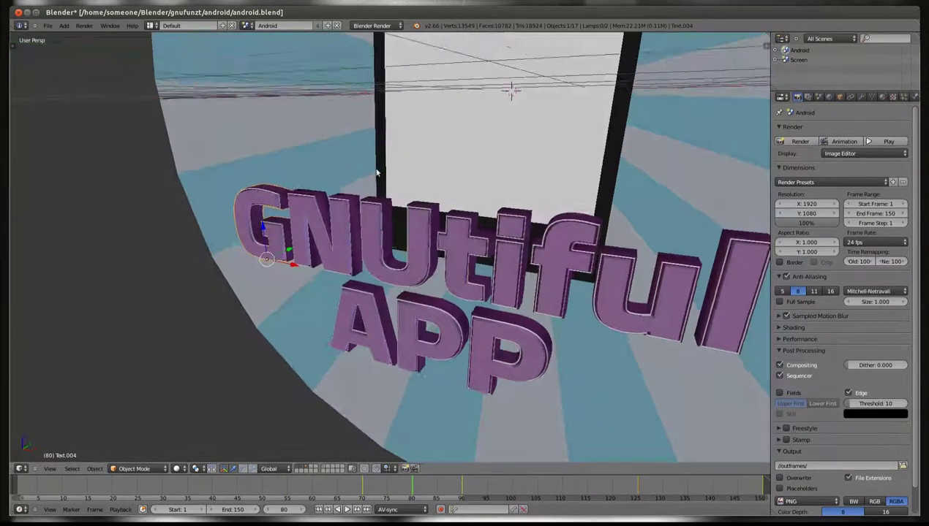
mouse_move(446, 305)
middle_mouse_down()
mouse_move(516, 144)
mouse_move(532, 244)
mouse_move(456, 239)
mouse_move(504, 226)
mouse_move(400, 221)
middle_mouse_up()
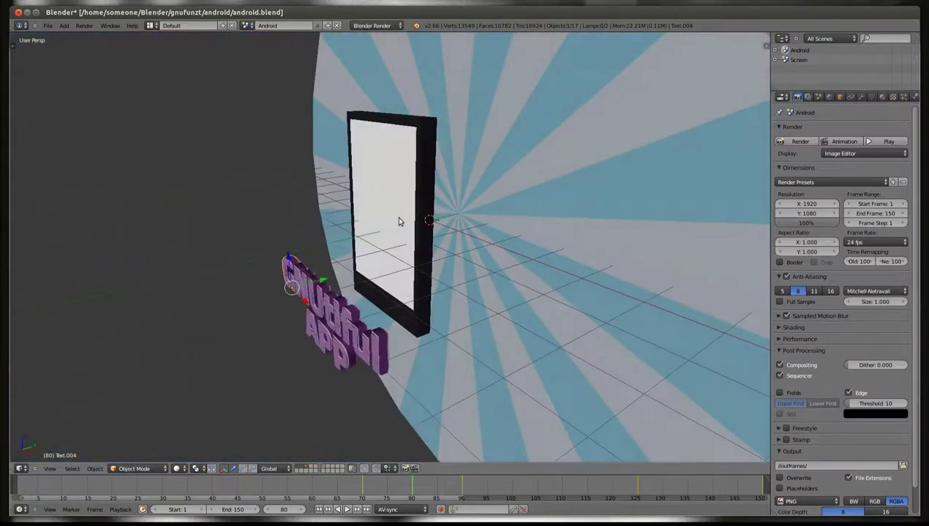
right_click(388, 188)
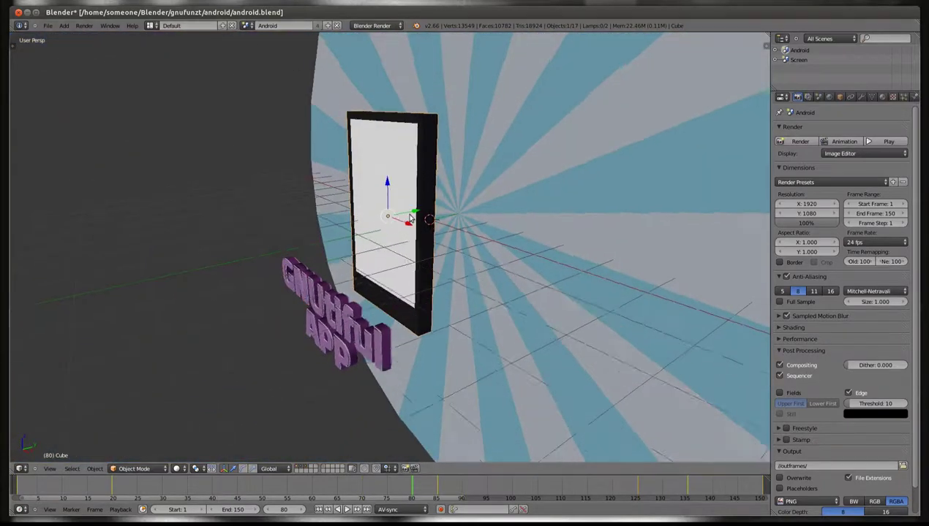
mouse_move(361, 141)
middle_mouse_down()
mouse_move(489, 224)
mouse_move(523, 226)
middle_mouse_up()
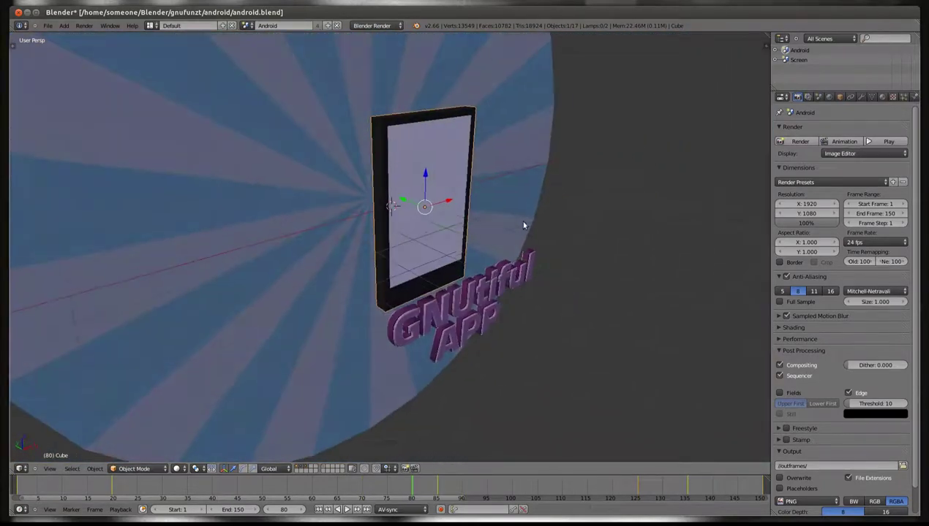
- Switch to the Screen scene, go to frame 1, and orbit to an angled view of the tiles
left_click(249, 28)
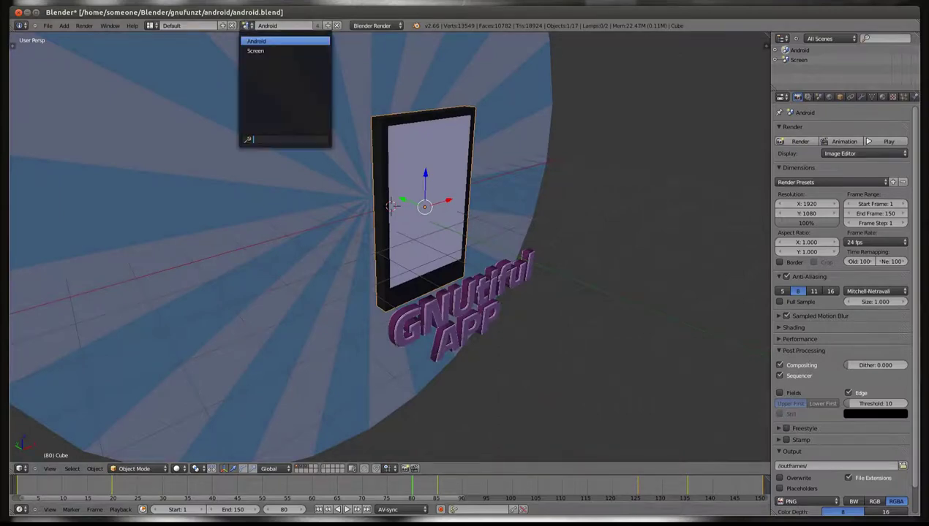
left_click(253, 48)
mouse_move(288, 180)
middle_mouse_down()
mouse_move(507, 192)
mouse_move(533, 181)
mouse_move(539, 223)
mouse_move(378, 244)
middle_mouse_up()
left_click(319, 509)
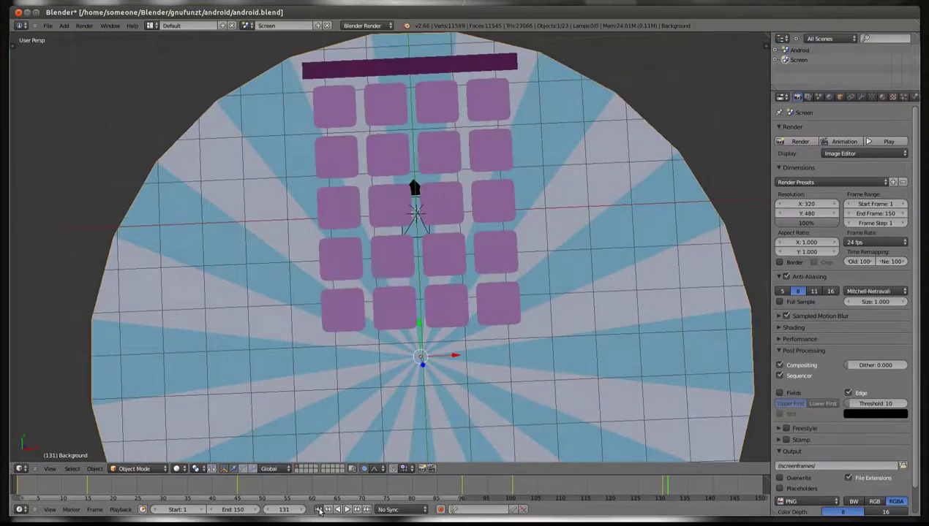
middle_click_drag(503, 293, 415, 273)
- Play the tile-grid animation twice from frame 1, stopping each time
key("alt+a")
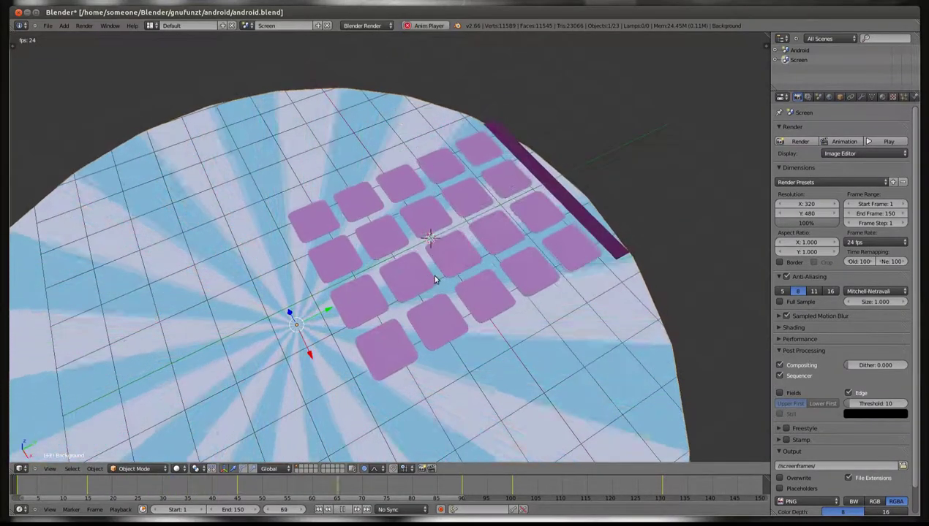
key("Escape")
mouse_move(278, 244)
middle_mouse_down()
mouse_move(362, 291)
mouse_move(446, 268)
middle_mouse_up()
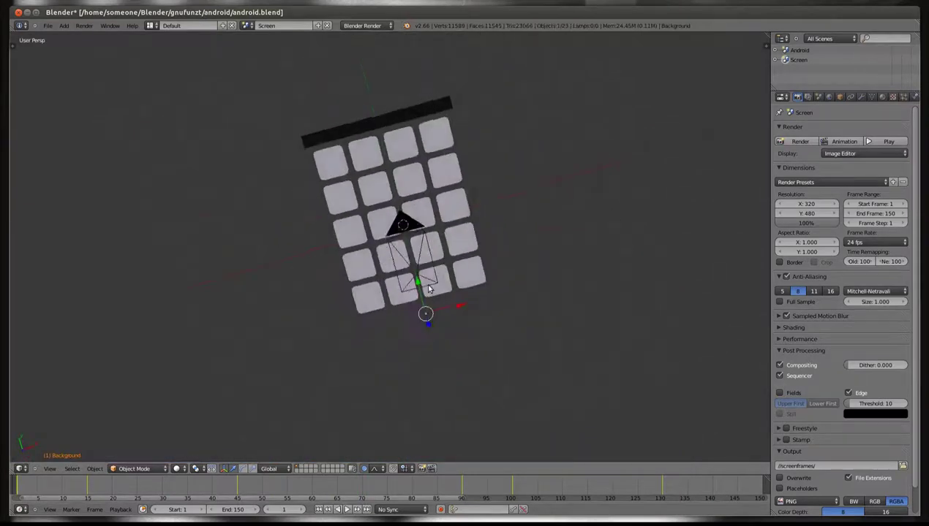
key("alt+a")
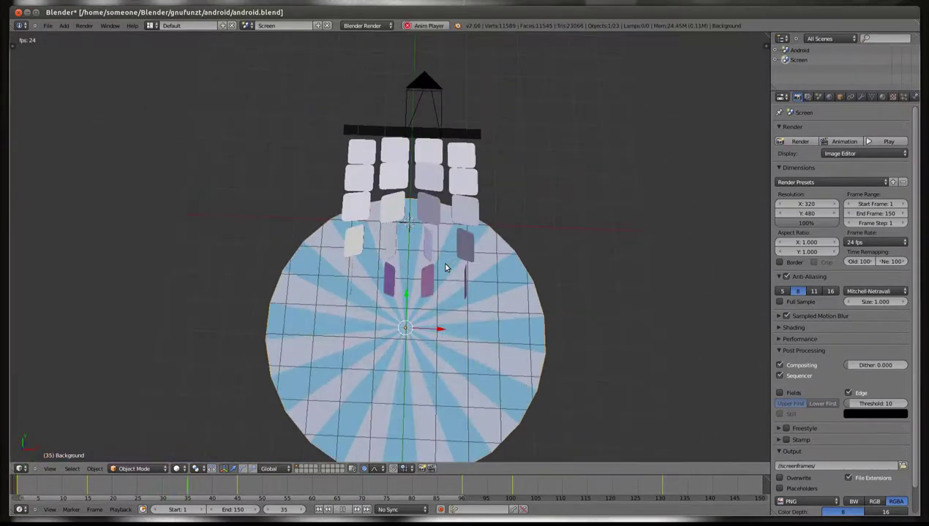
key("Escape")
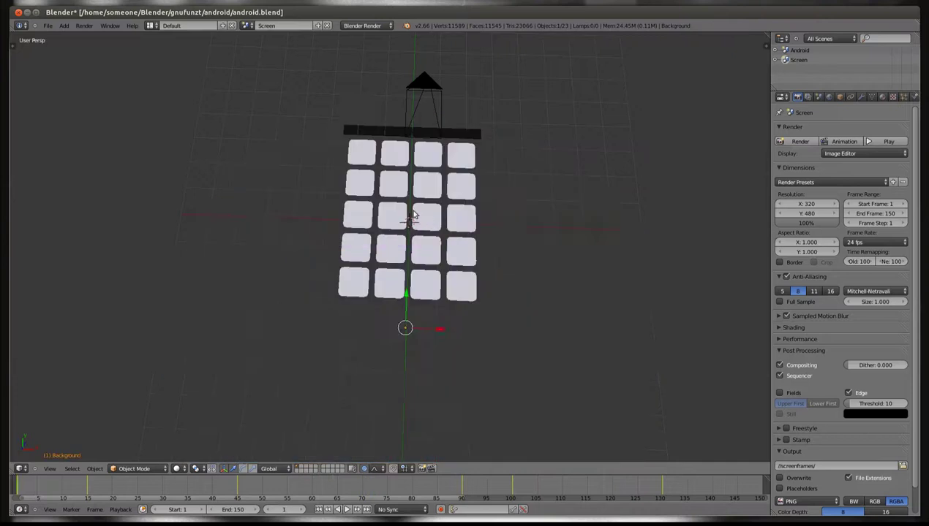
left_click(246, 25)
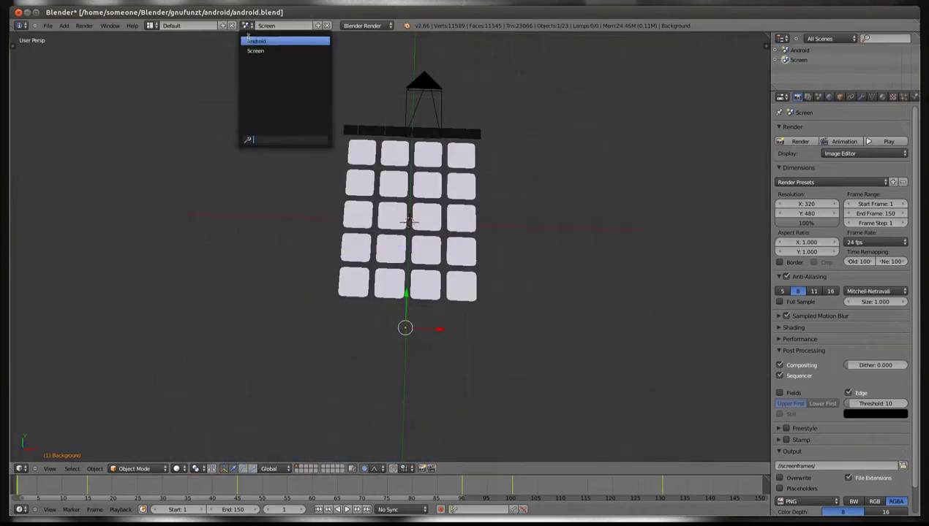
- Return to the Android scene and play its animation from the start through the camera
left_click(248, 41)
middle_click_drag(469, 287, 445, 209)
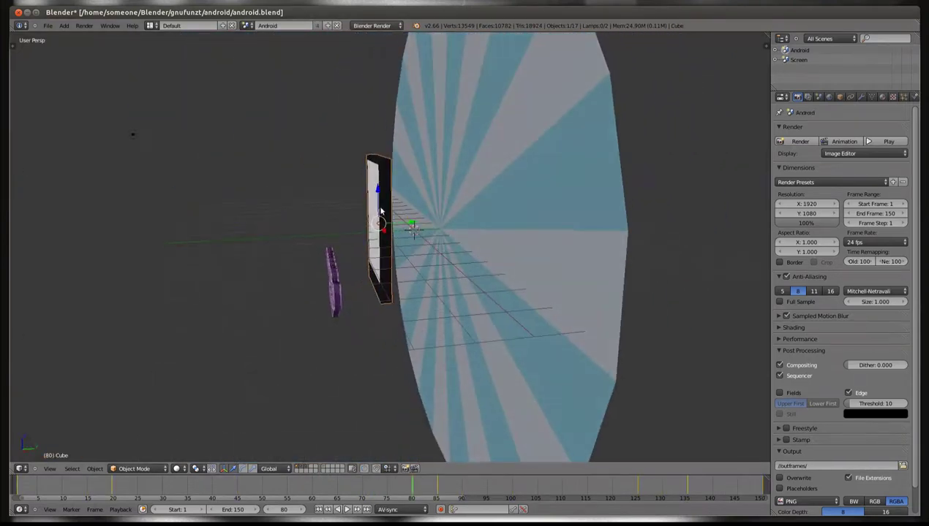
key("KP_0")
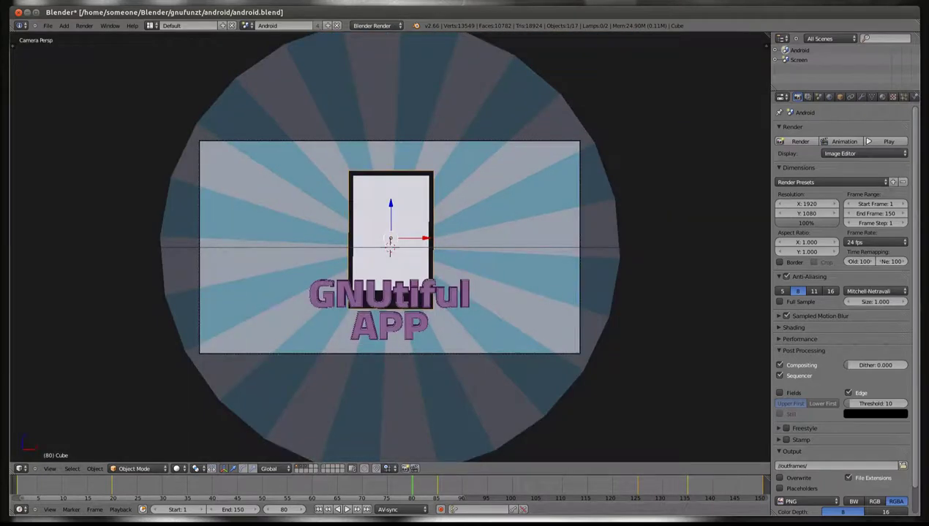
left_click(319, 510)
left_click(347, 509)
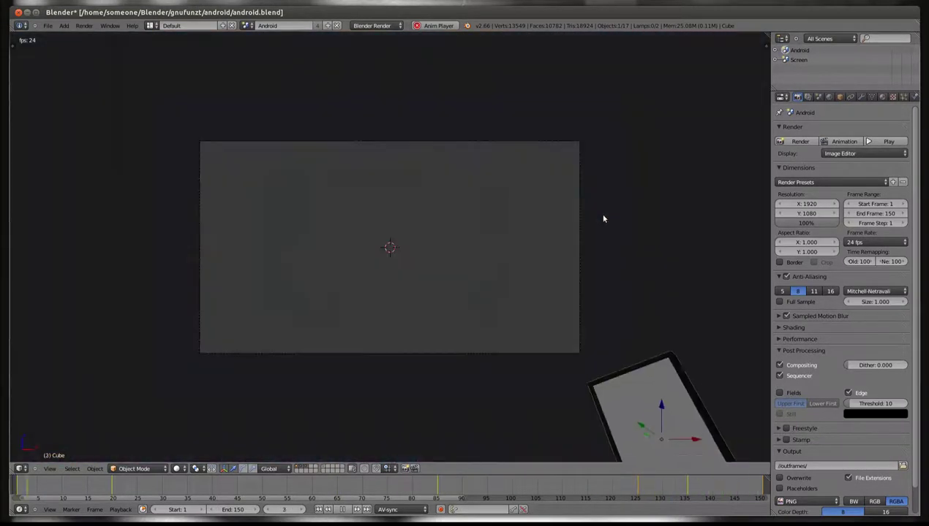
- Stop playback, scrub through to frame 148, then jump back to frame 1
key("Escape")
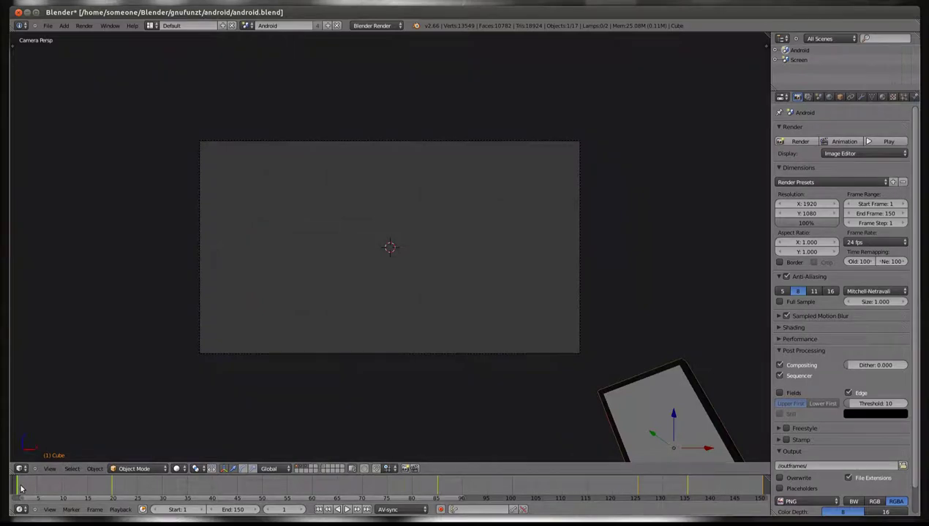
left_click_drag(21, 488, 203, 487)
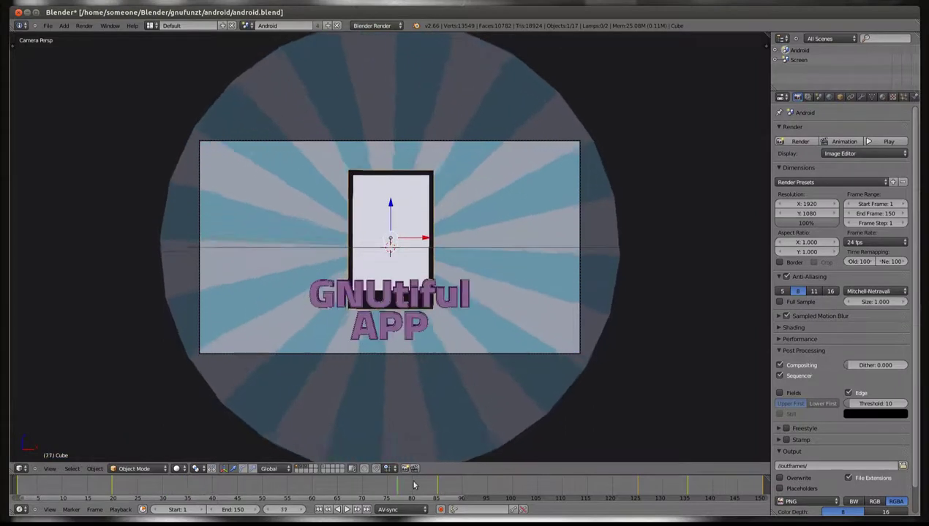
left_click_drag(203, 486, 749, 485)
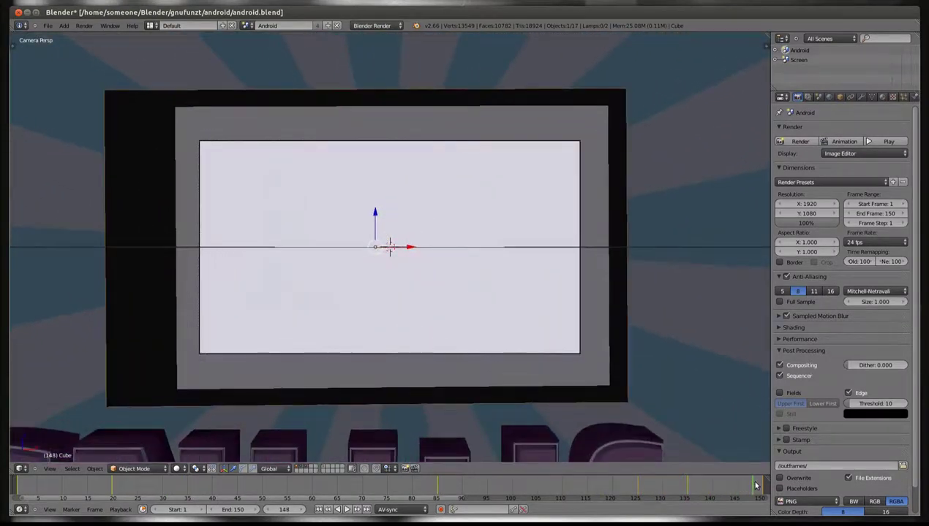
left_click(318, 509)
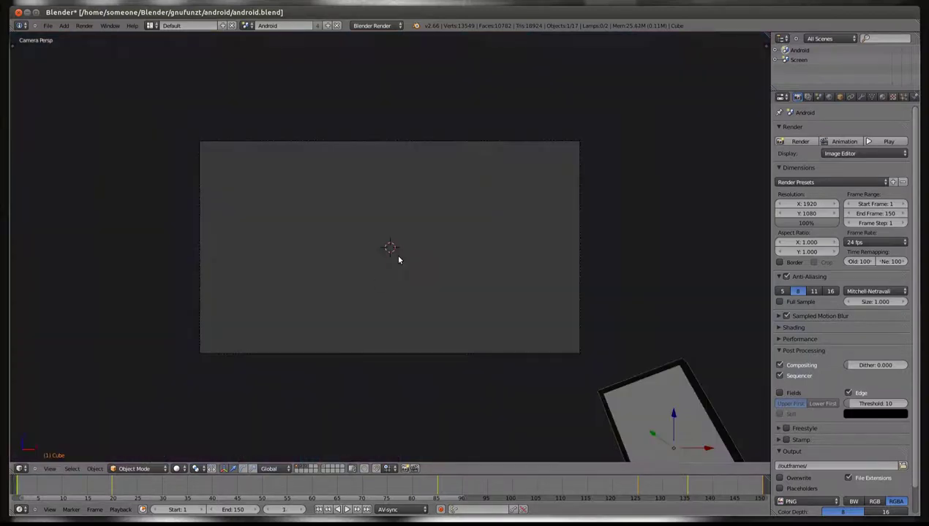
- Switch to the Compositing layout and pan over the Render Layers, RGB Curves, Fog Glow and Mix nodes
key("ctrl+Left")
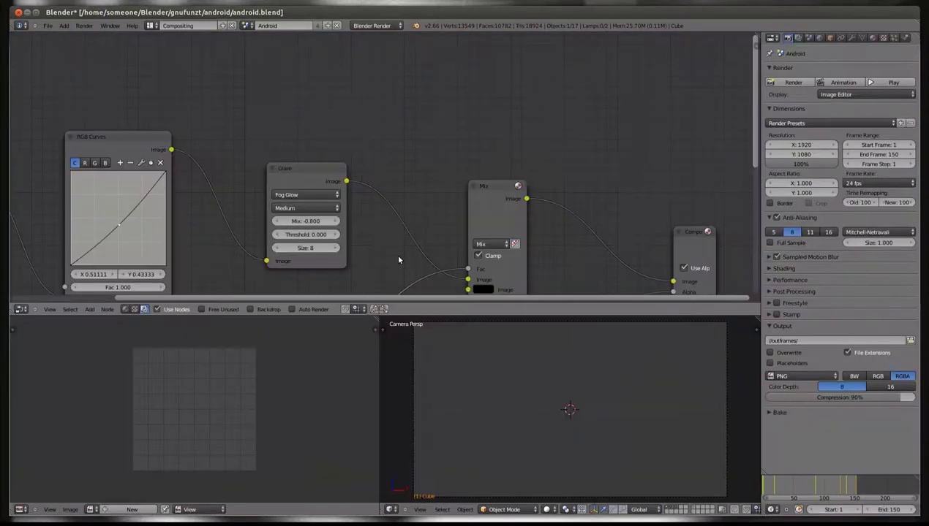
scroll(331, 149, "down", 5)
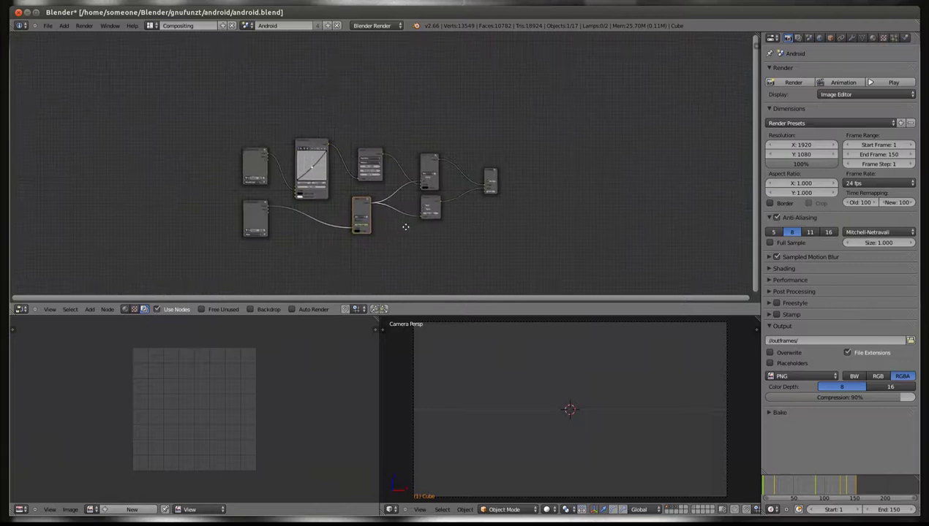
scroll(407, 222, "up", 3)
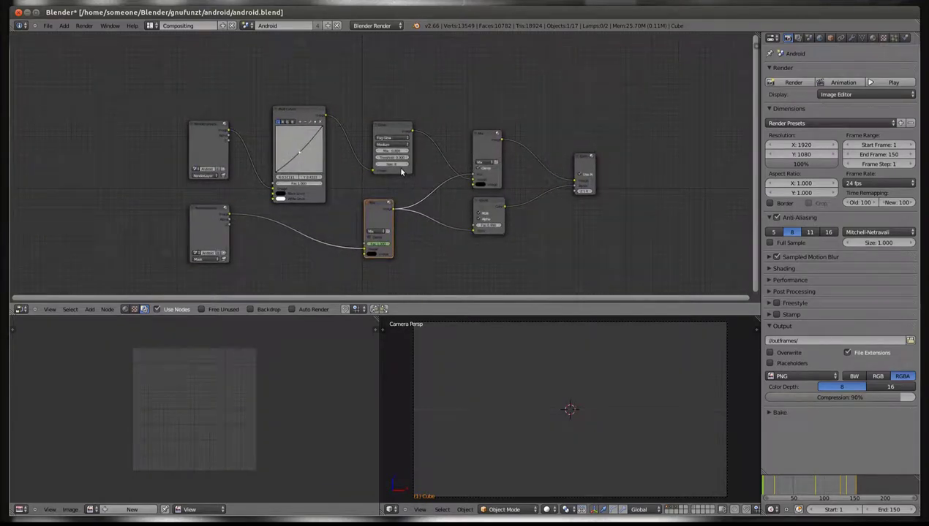
scroll(347, 186, "up", 2)
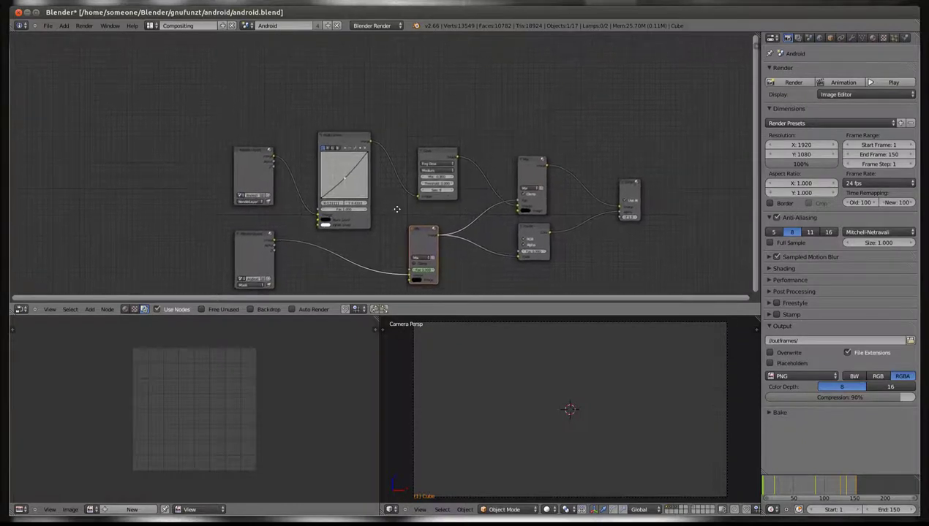
scroll(494, 204, "up", 1)
middle_click_drag(490, 202, 487, 199)
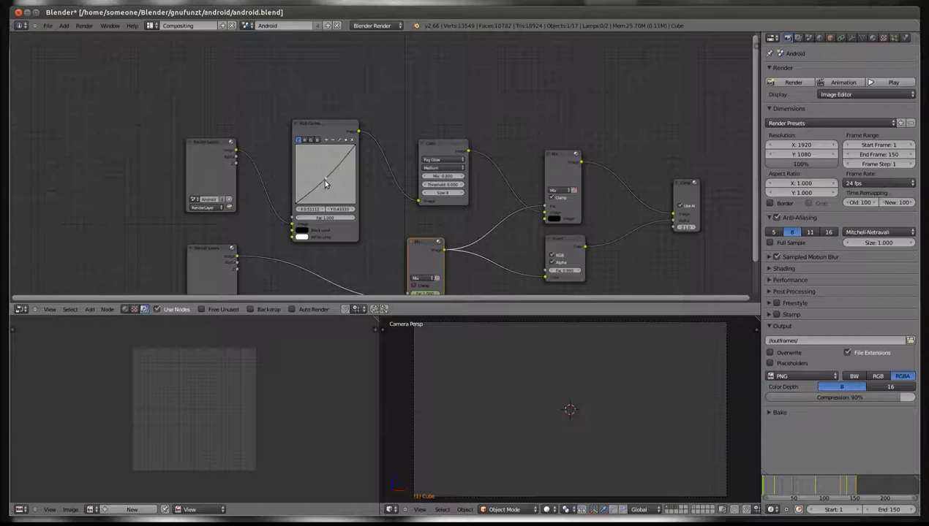
middle_click_drag(364, 179, 316, 173)
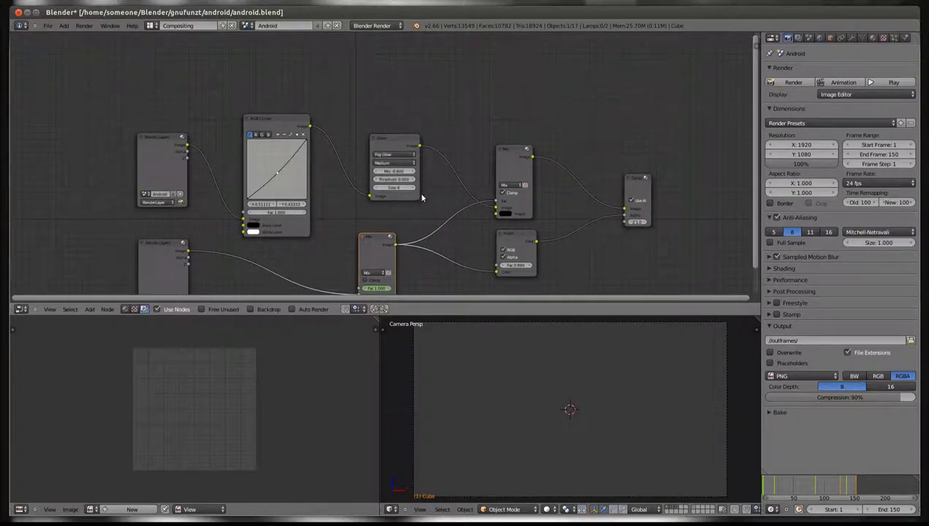
- Return to the Default layout, render the android animation (Ctrl+F12) and play it back (Ctrl+F11)
key("ctrl+Left")
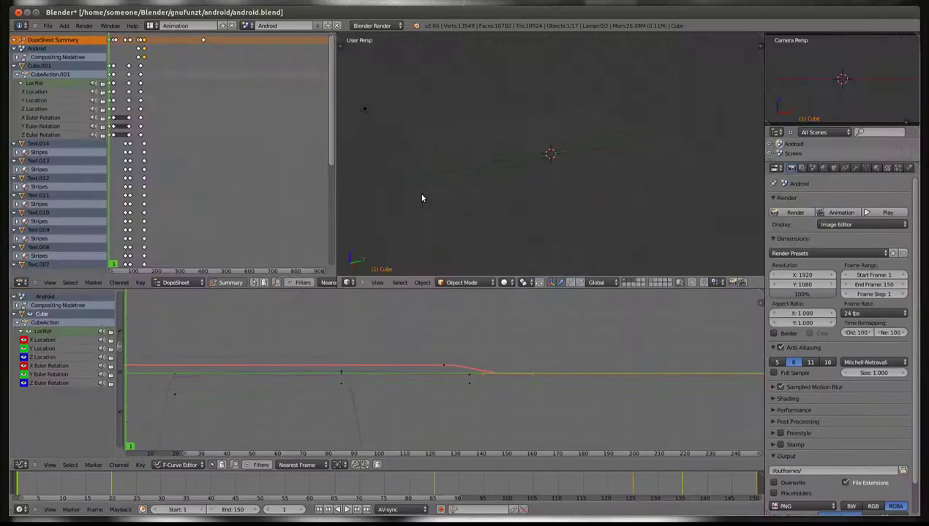
key("ctrl+Right")
key("ctrl+Right")
key("ctrl+F12")
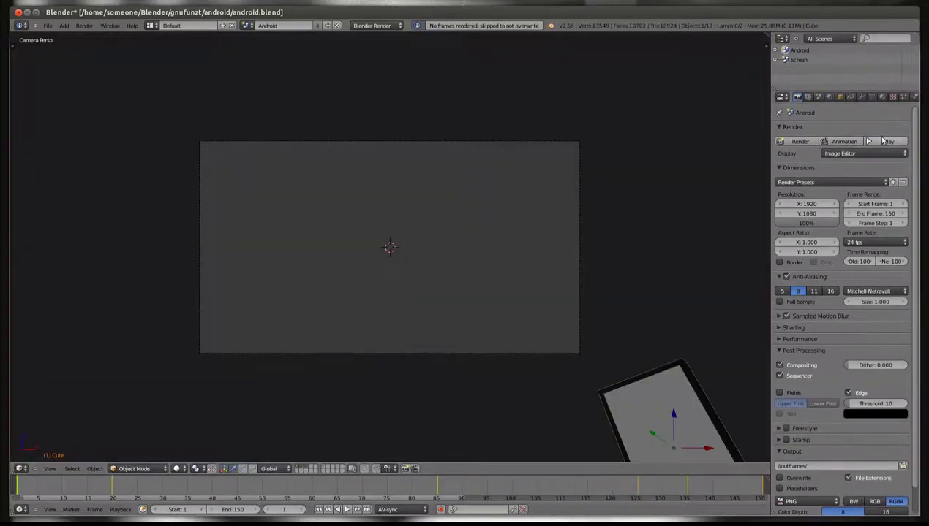
key("ctrl+F11")
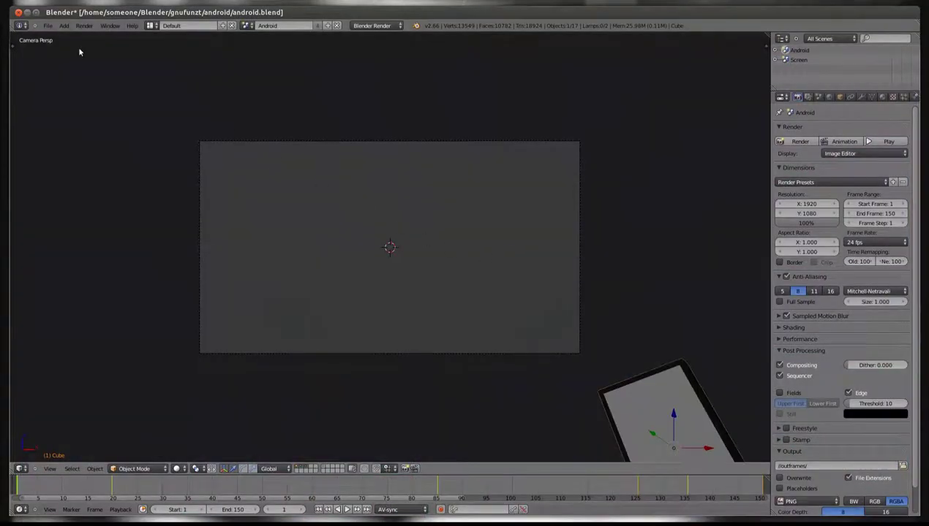
- Close Blender, go up to gnufunzt, and open gnuws.blend from the gnuws folder
left_click(19, 12)
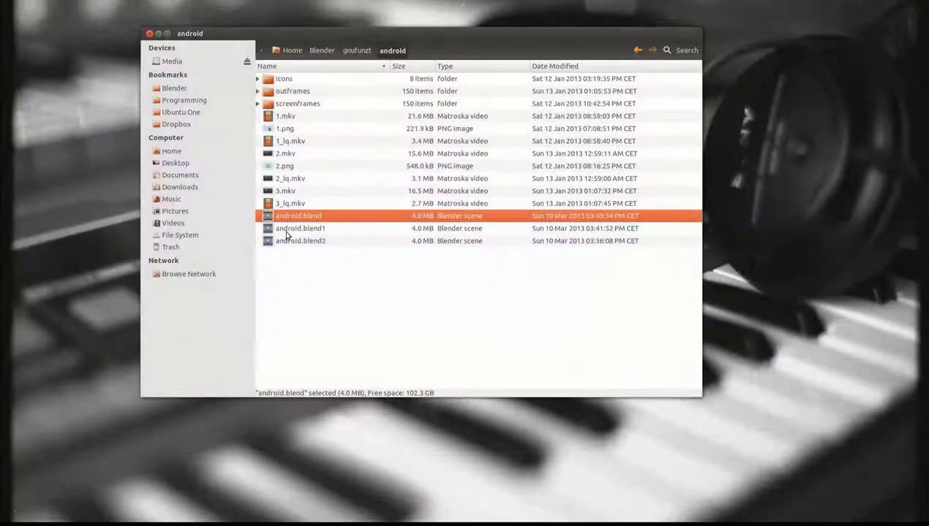
key("BackSpace")
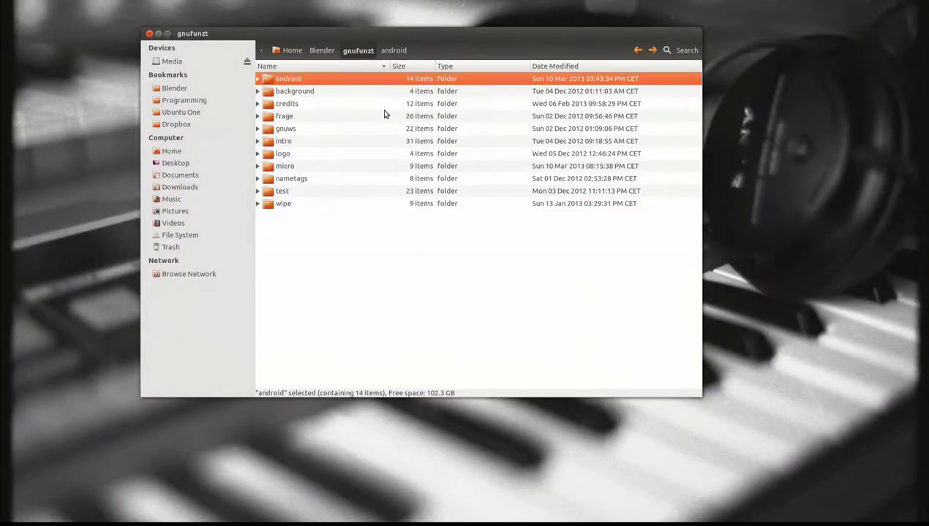
double_click(289, 131)
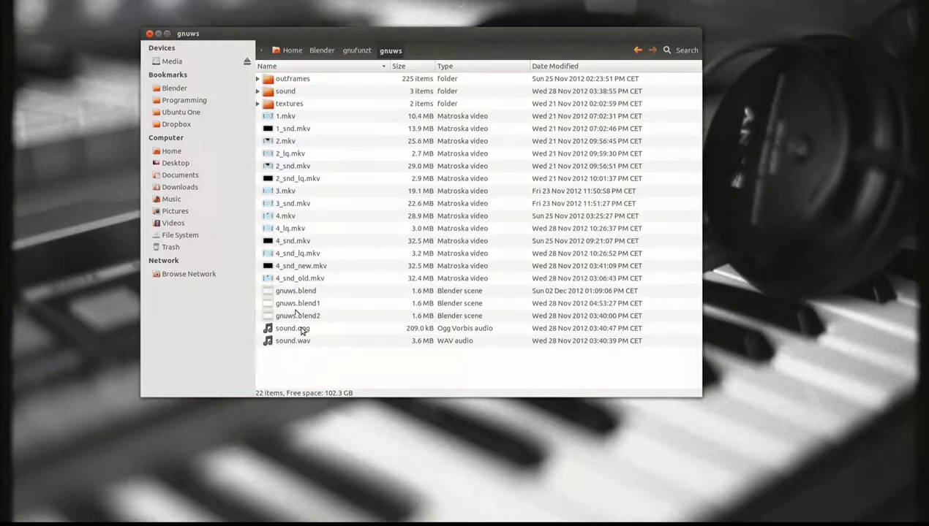
double_click(303, 295)
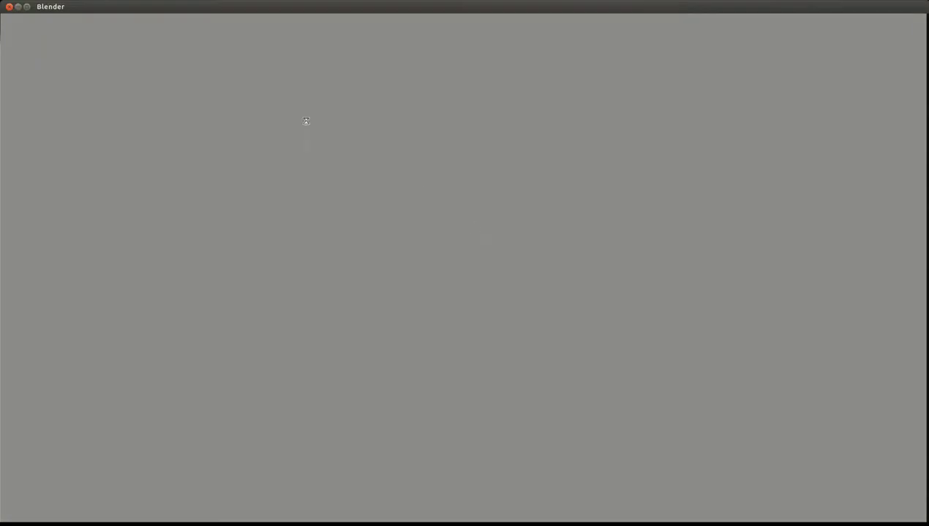
- Resize the gnuws Blender window to full screen and briefly play the GNUws animation
left_click_drag(67, 6, 133, 27)
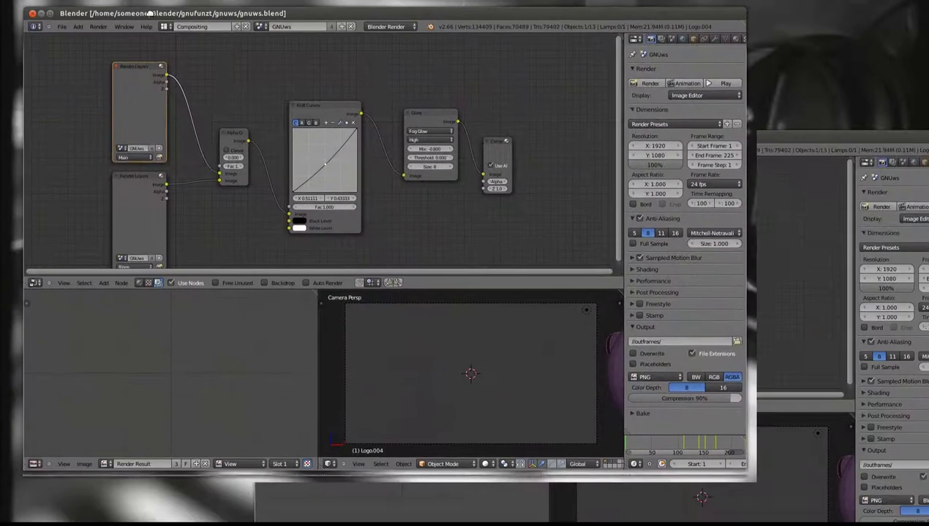
left_click_drag(745, 475, 905, 506)
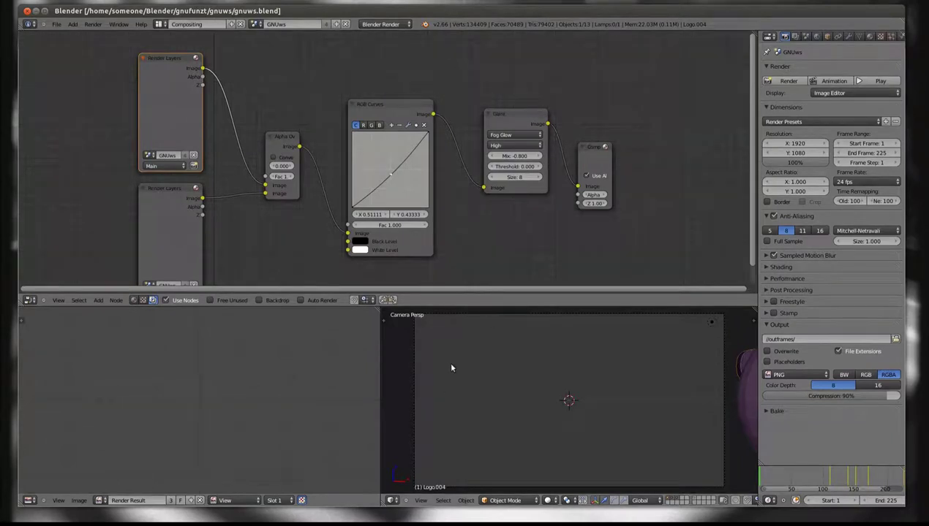
key("alt+a")
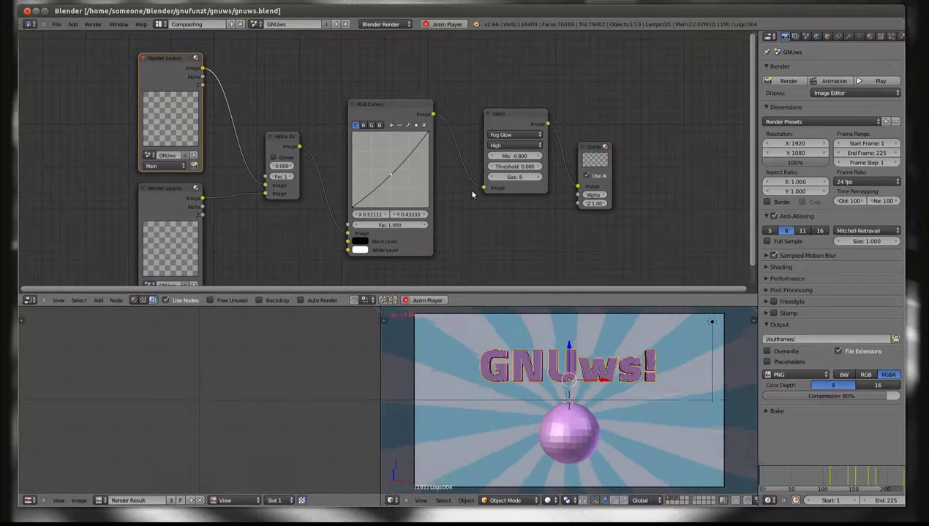
key("Escape")
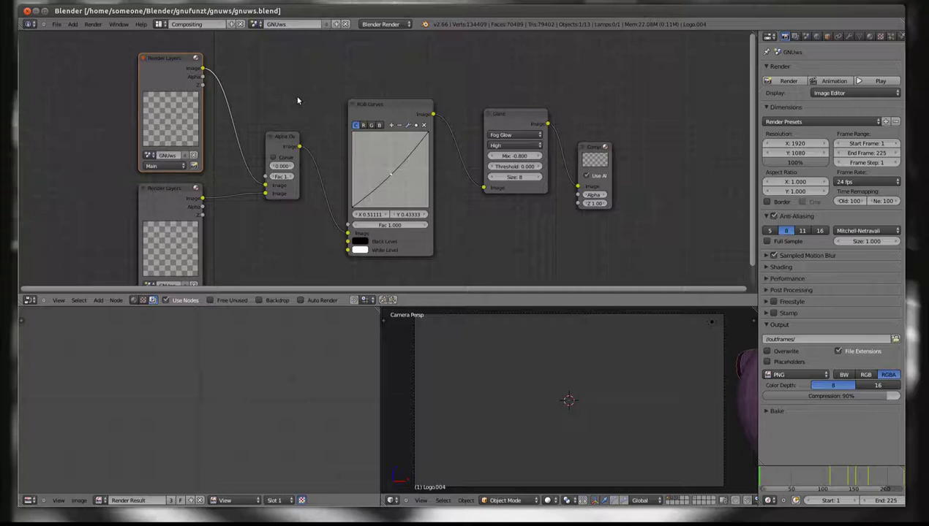
- Zoom the node view, then switch to the Animation layout showing Logo.004's keyframes
scroll(303, 117, "down", 1)
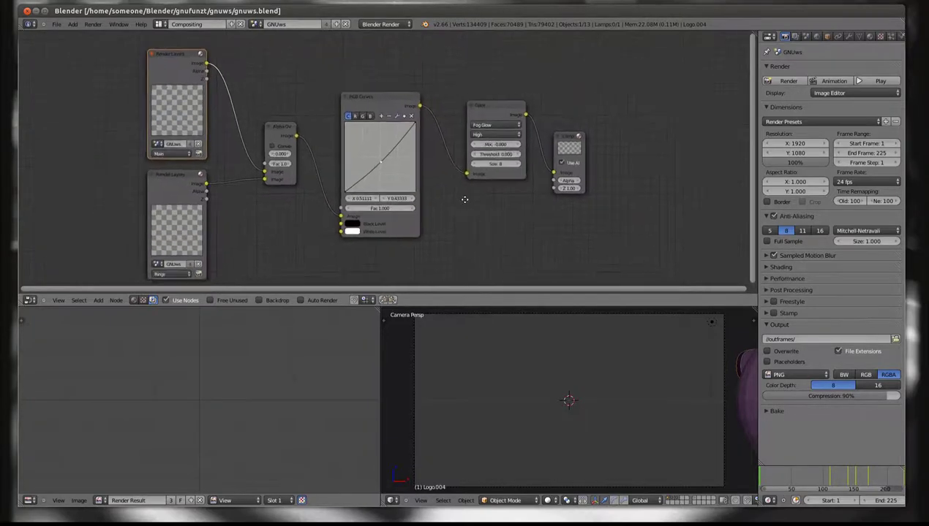
scroll(467, 201, "down", 2)
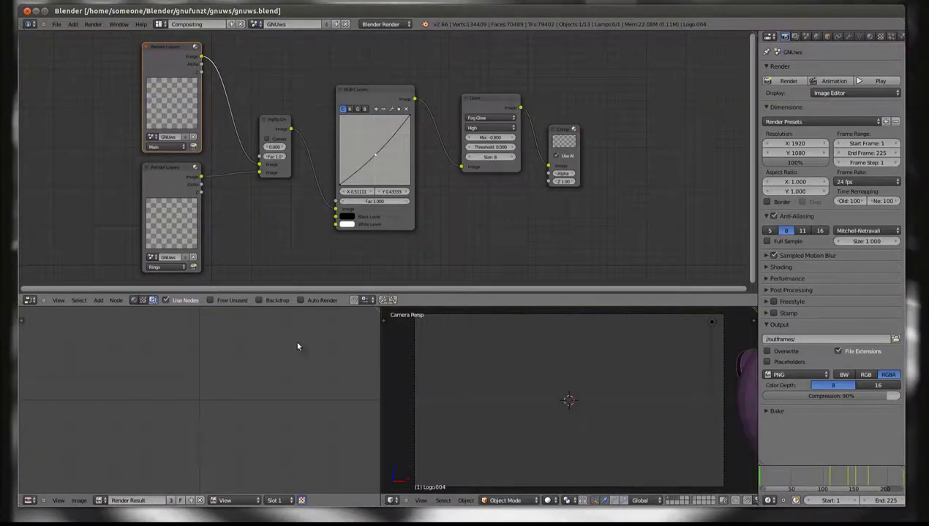
key("ctrl+Left")
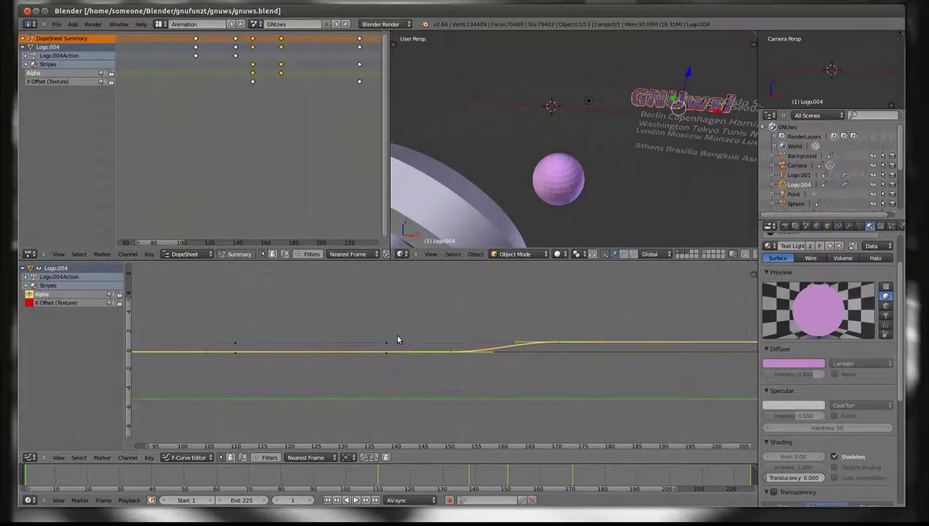
- Zoom out Logo.004's curves, then go back up to the gnufunzt folder after closing gnuws
middle_click_drag(398, 340, 397, 346, "ctrl")
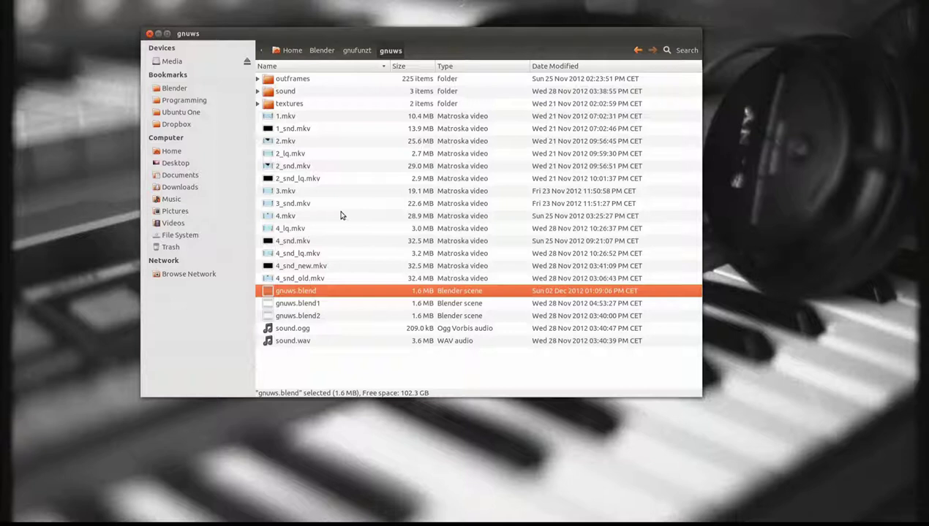
key("alt+Left")
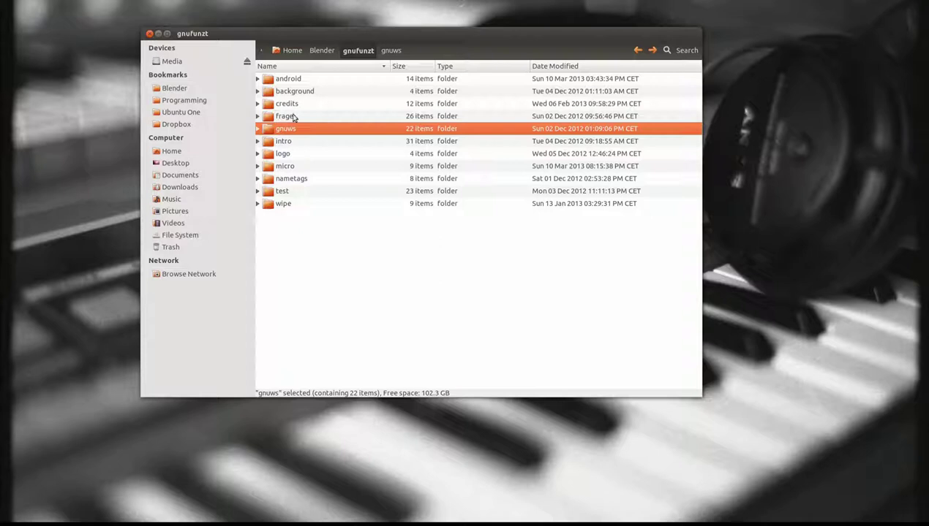
- Open credits.blend from the credits folder in Blender's Video Editing layout
double_click(293, 105)
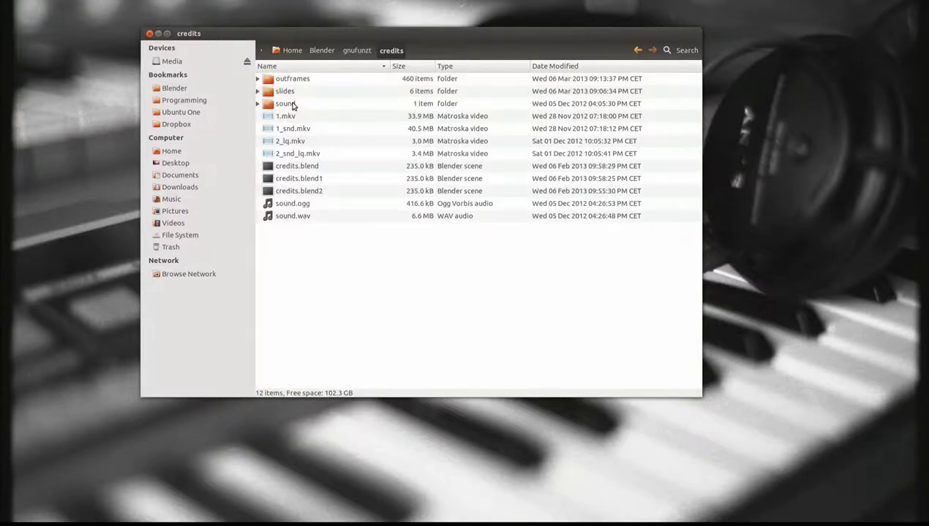
double_click(293, 169)
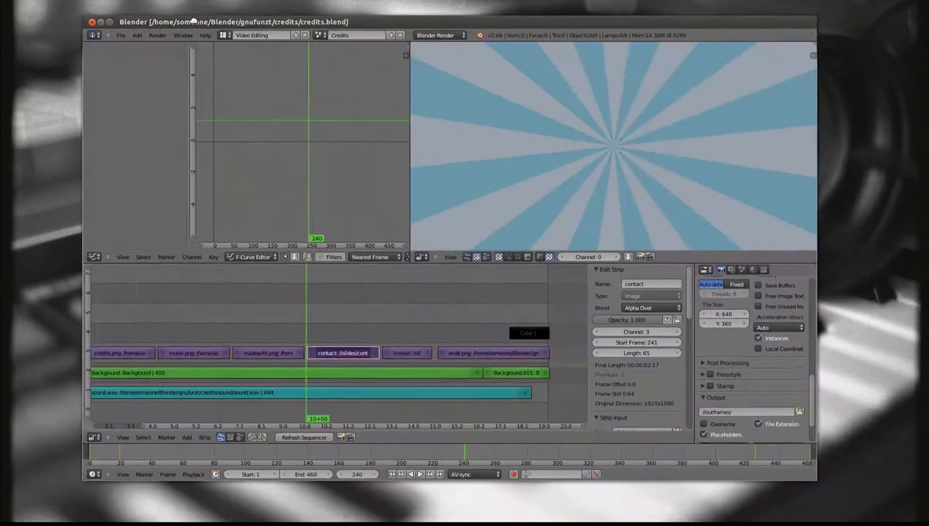
- Pan across the credits image, background and sound.wav strips, then close Blender
mouse_move(304, 359)
middle_mouse_down()
mouse_move(358, 360)
mouse_move(308, 359)
middle_mouse_up()
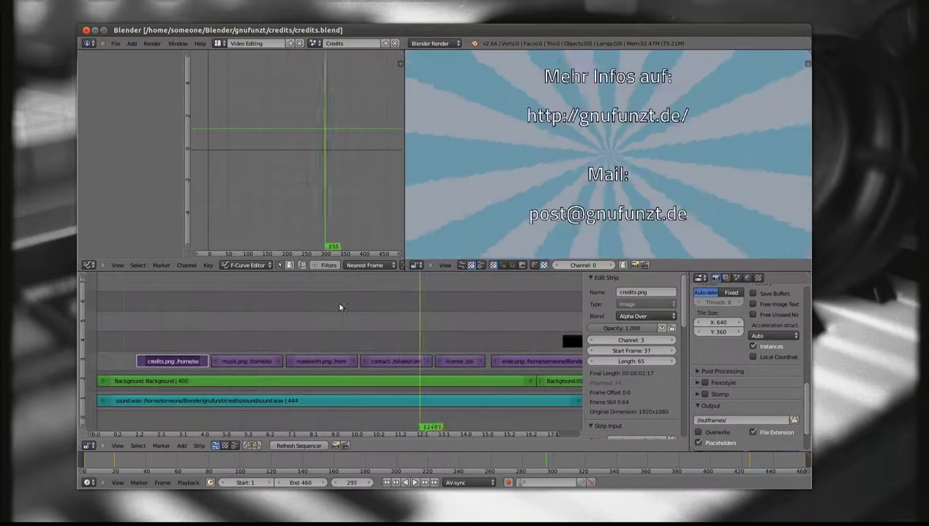
left_click(86, 31)
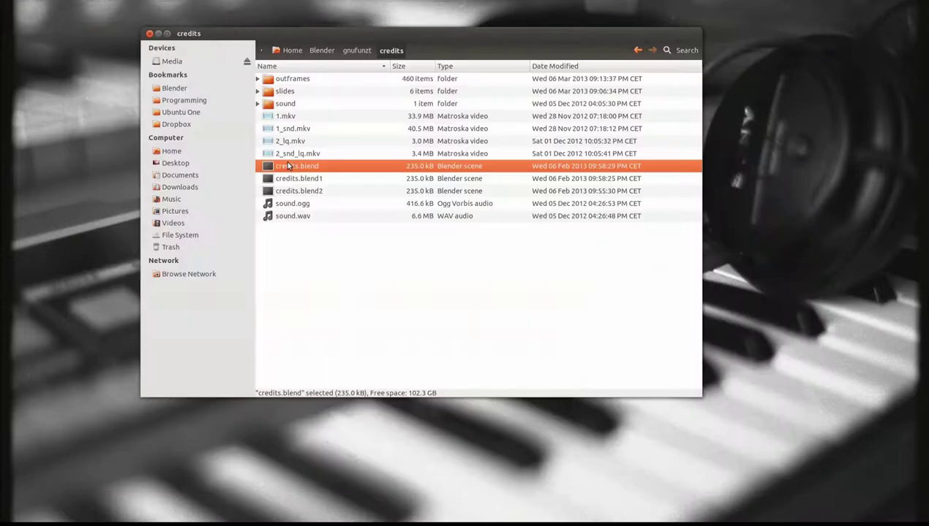
- View the madewith.png slide fullscreen from the slides folder, then close it and return to credits
double_click(286, 92)
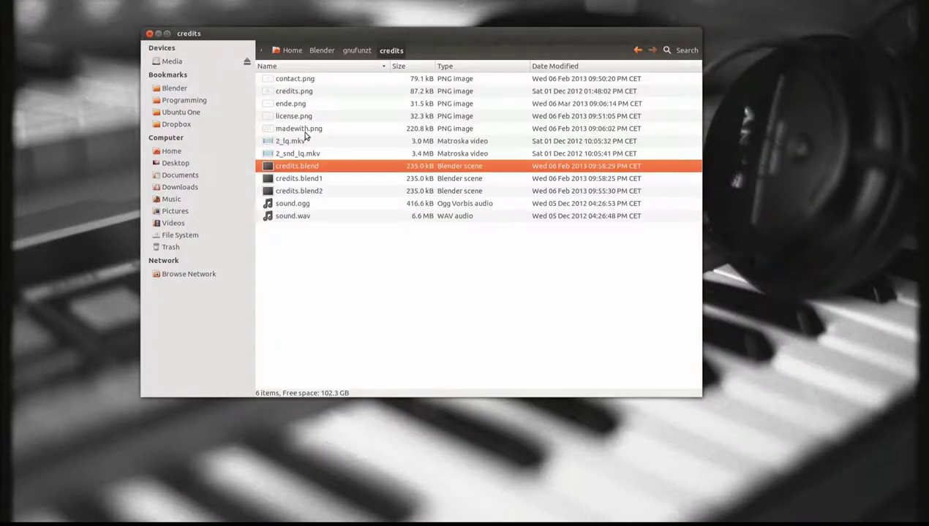
left_click(298, 130)
key("Return")
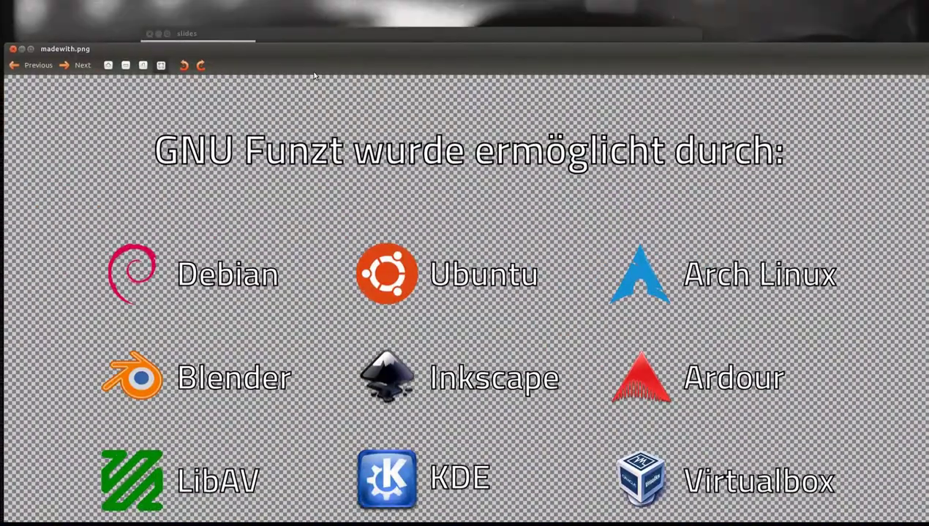
key("F11")
key("super")
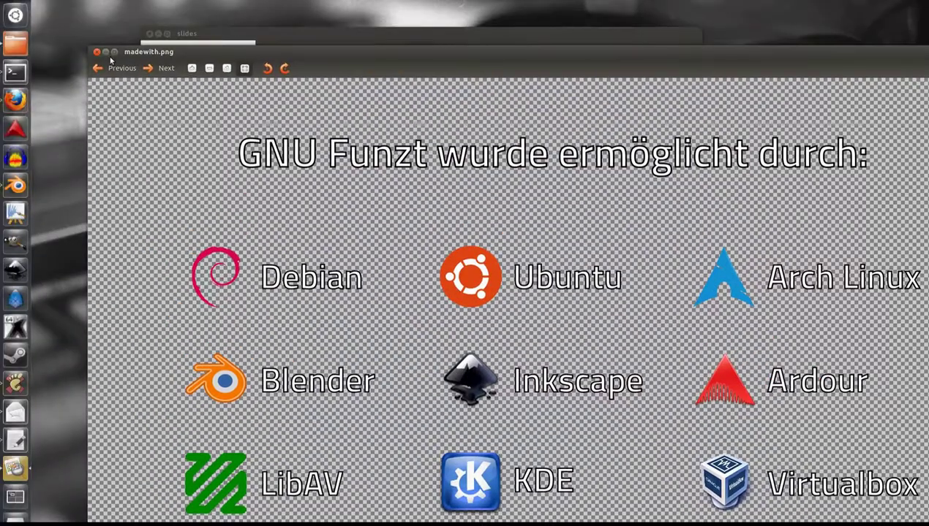
left_click(96, 52)
key("BackSpace")
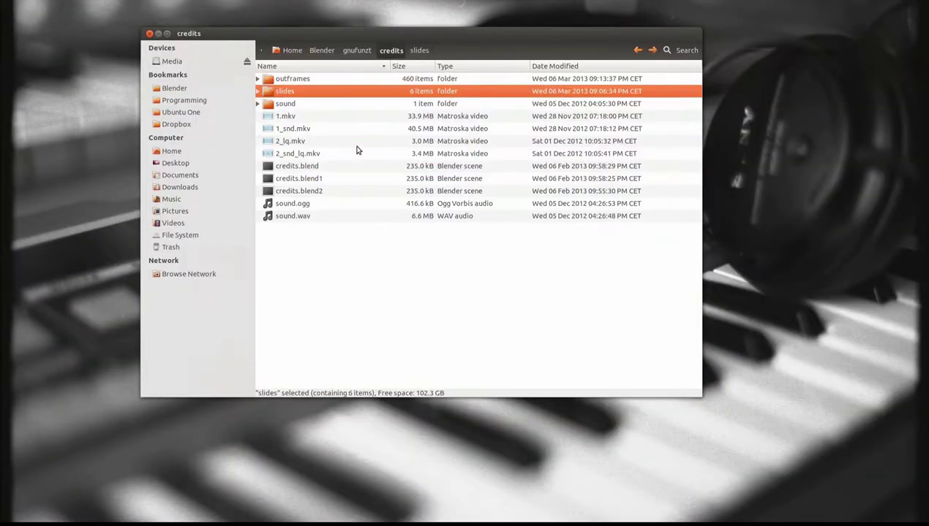
- Return to the gnufunzt folder listing its 11 episode subfolders, with nothing selected
key("BackSpace")
left_click(331, 318)
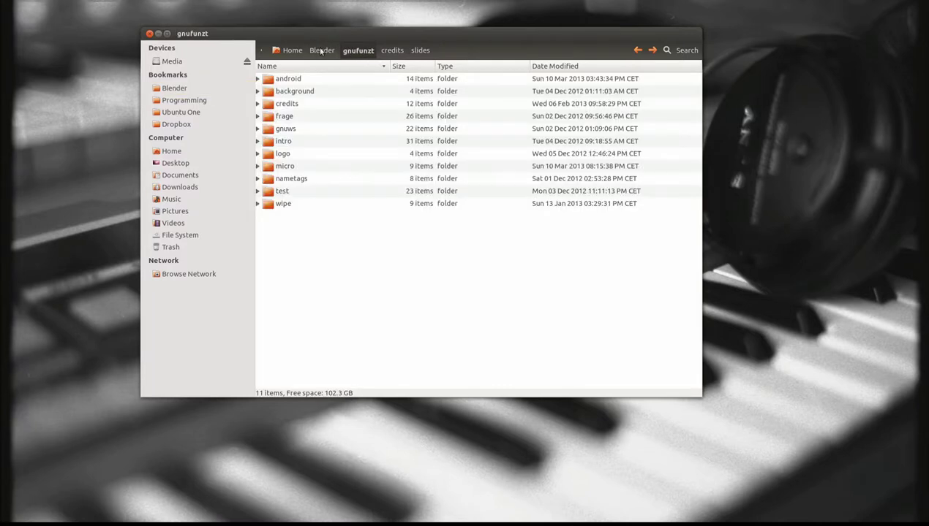
left_click(291, 49)
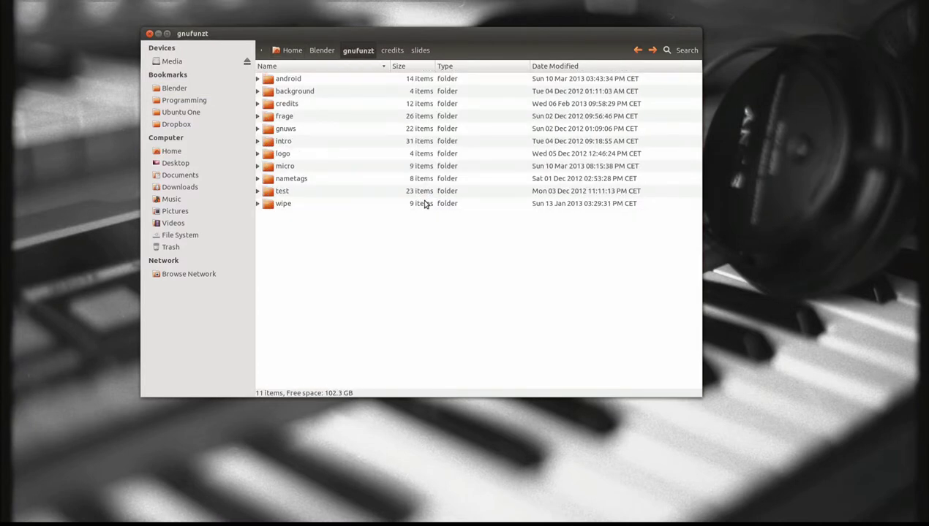